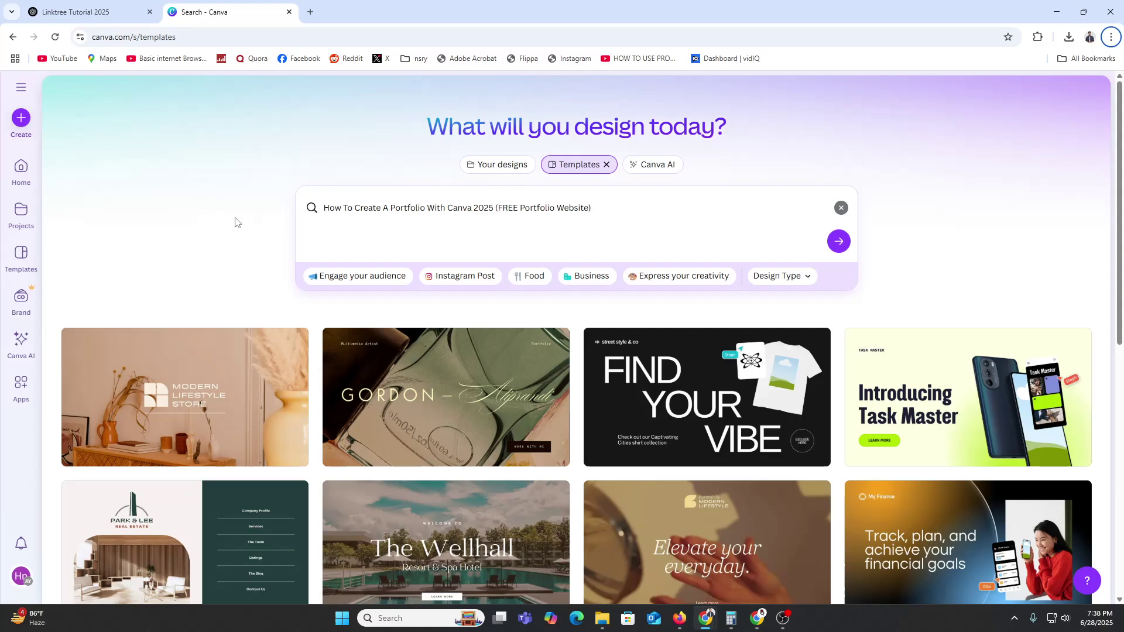
- Return to Canva's home page, scroll through Recent designs, and focus the address bar
left_click(28, 173)
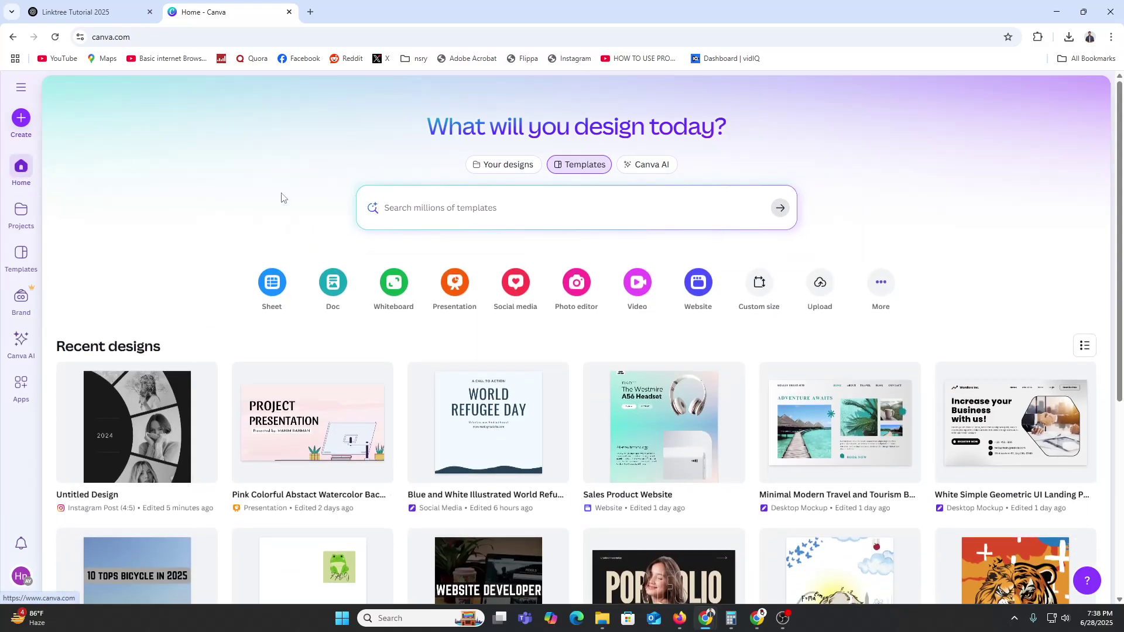
scroll(383, 452, "down", 5)
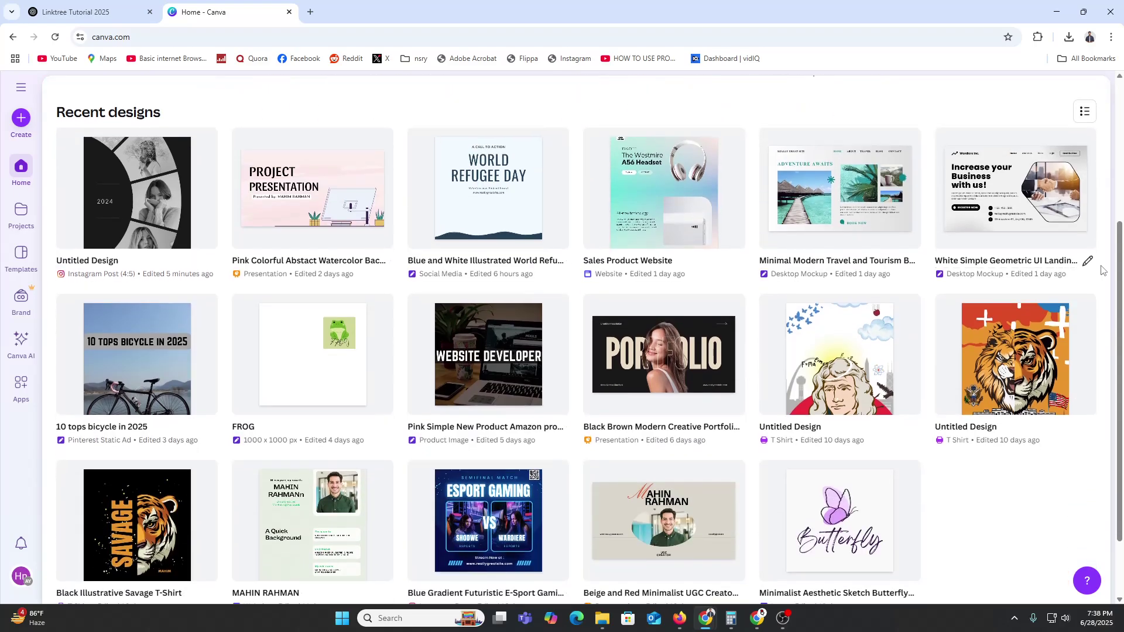
scroll(384, 452, "up", 5)
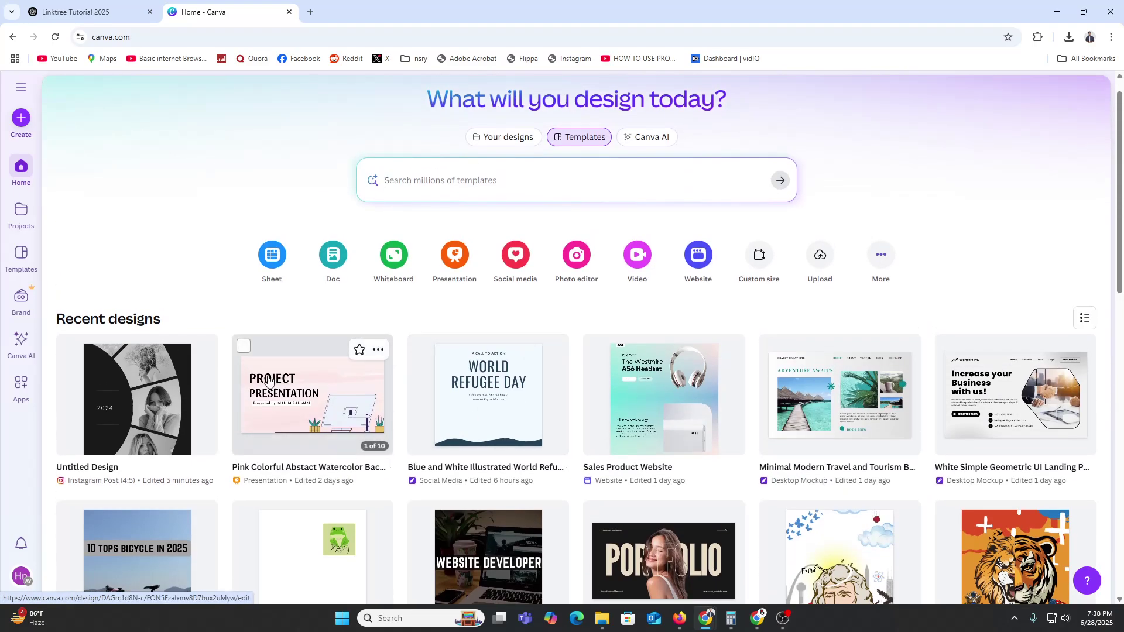
scroll(881, 448, "up", 1)
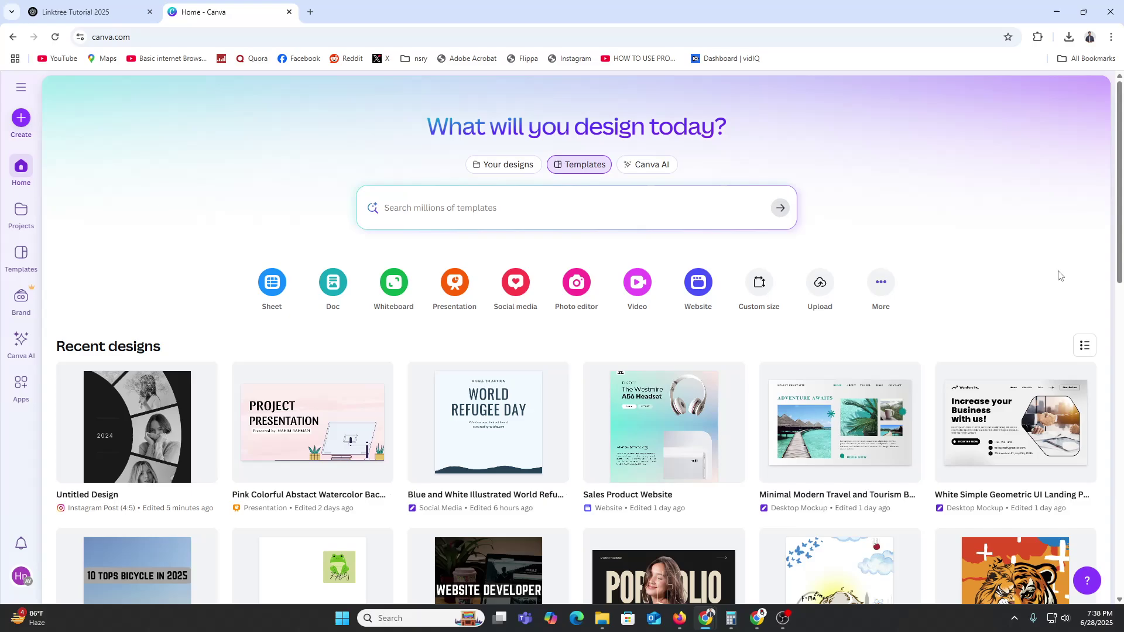
left_click(142, 35)
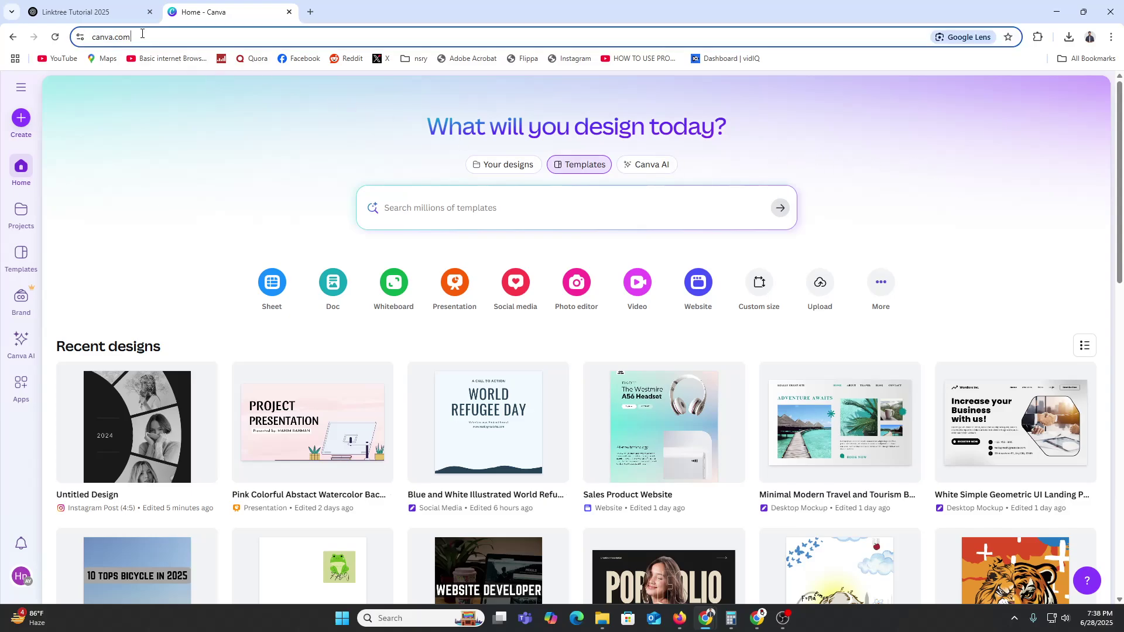
left_click(1112, 38)
left_click(990, 121)
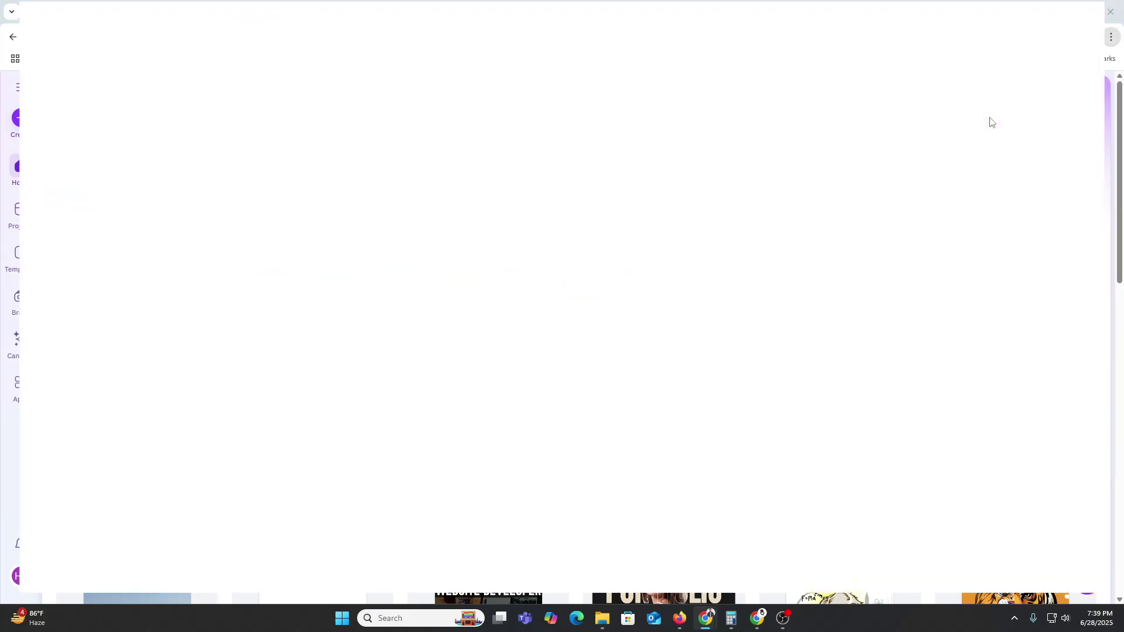
type("canva.com")
key("Return")
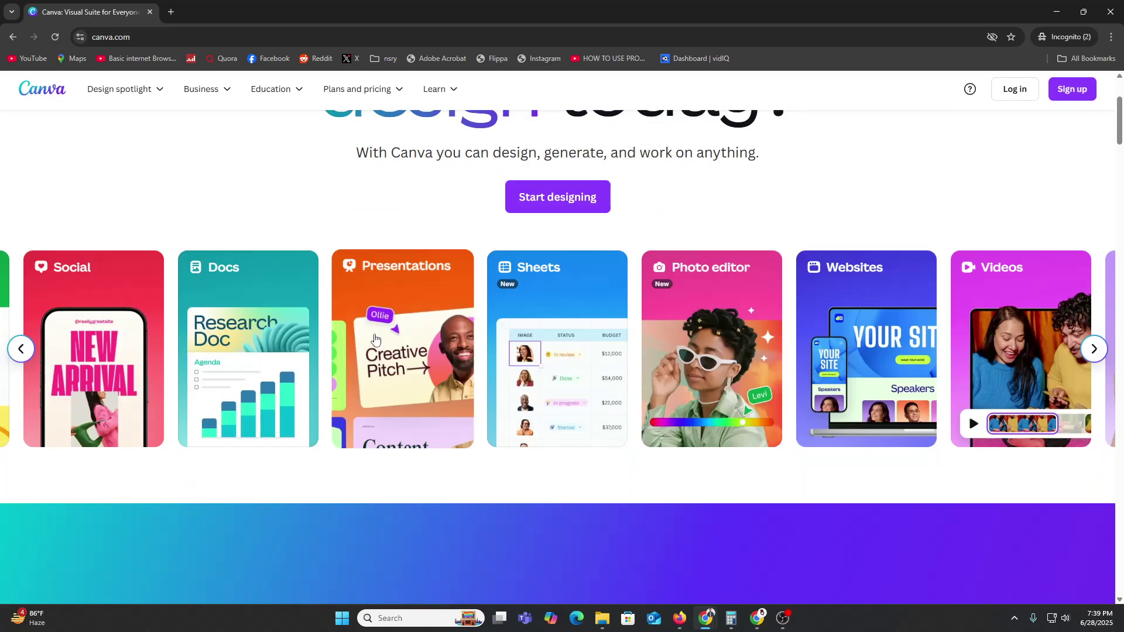
scroll(234, 340, "down", 4)
left_click(22, 287)
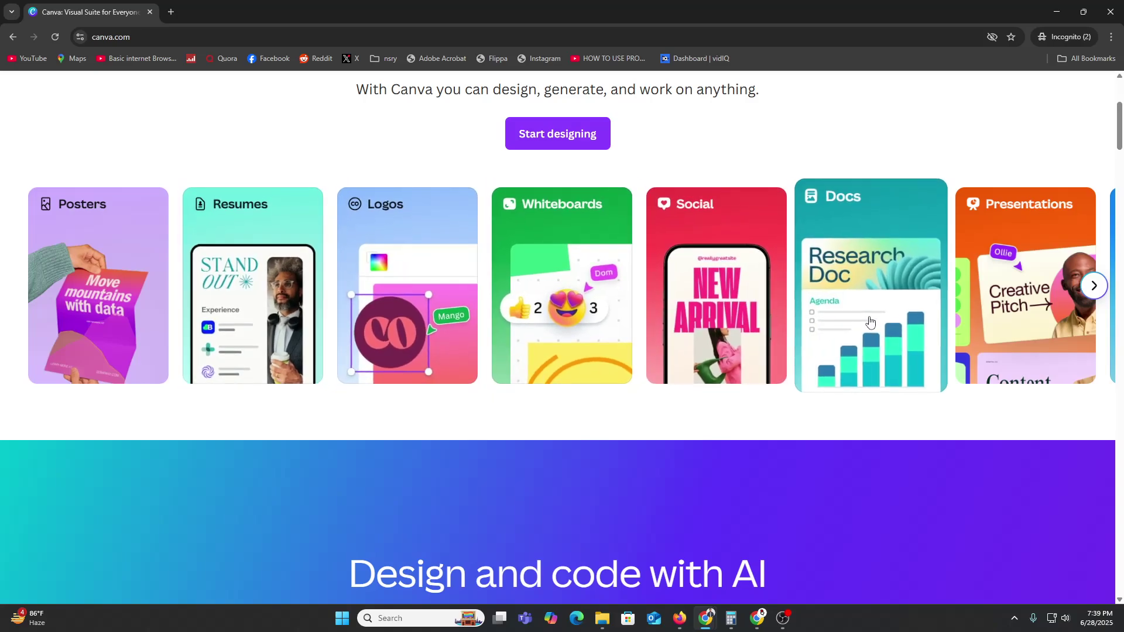
left_click(1094, 286)
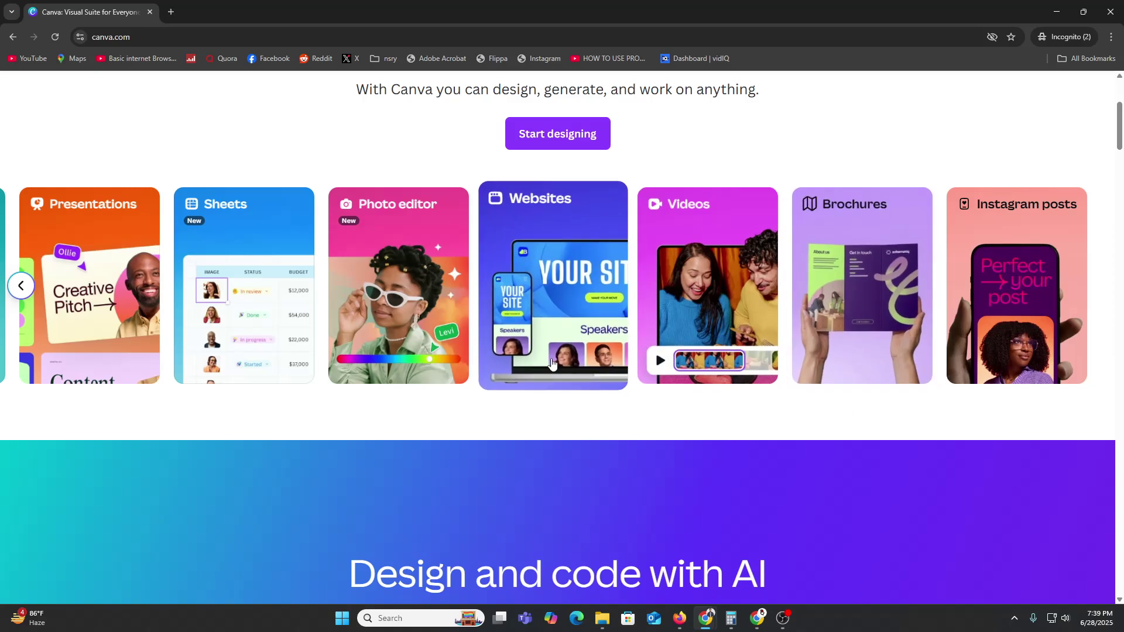
scroll(591, 410, "down", 5)
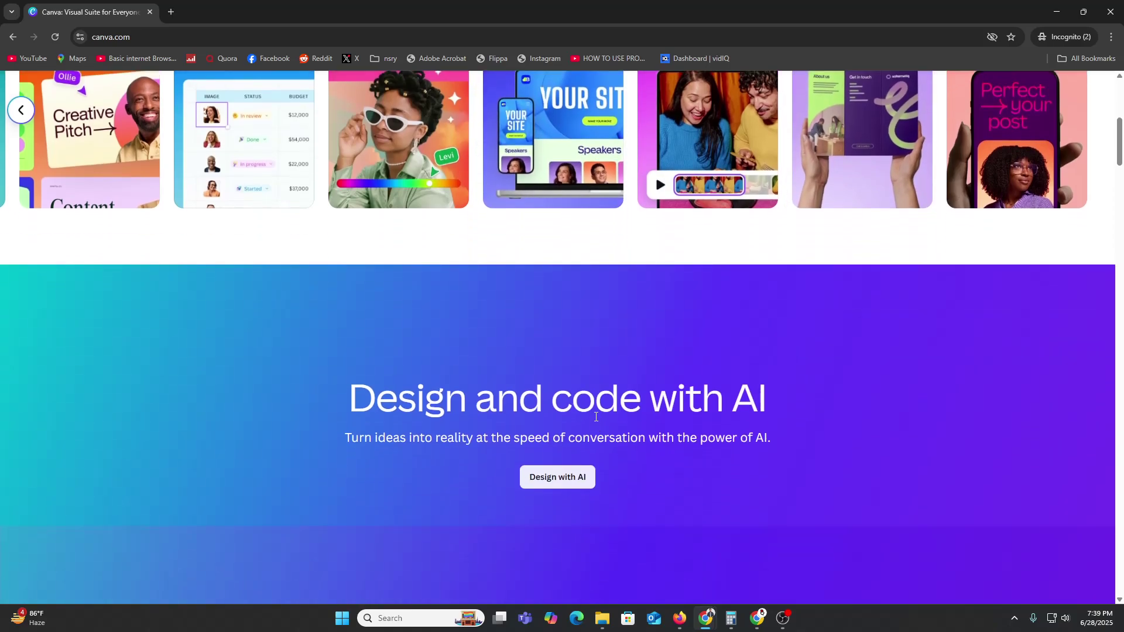
scroll(590, 386, "down", 2)
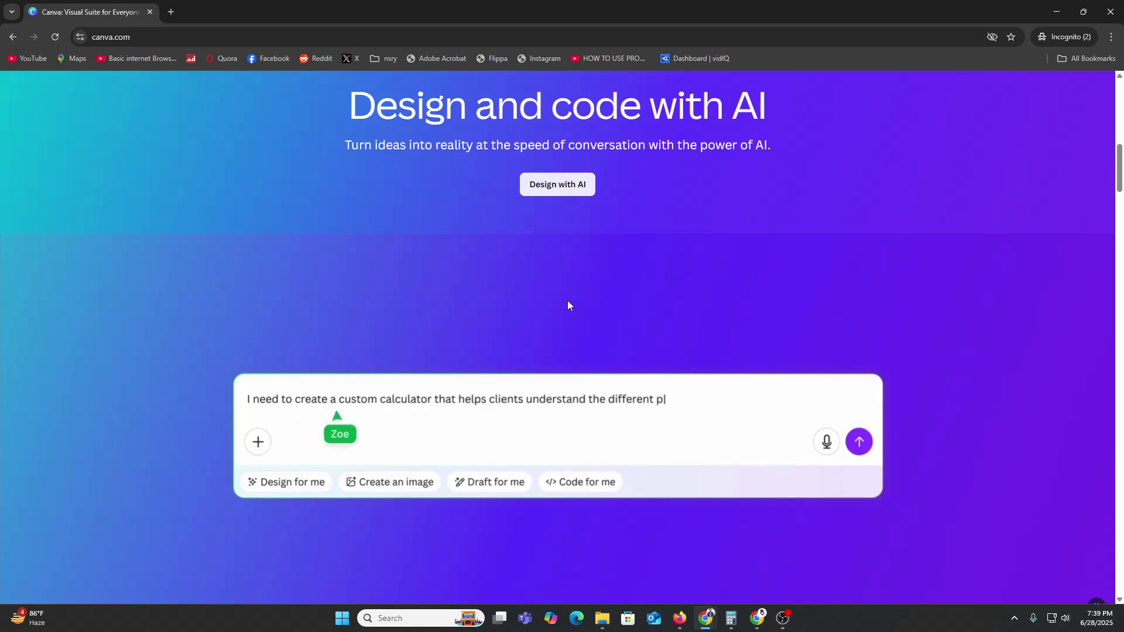
scroll(567, 303, "down", 3)
scroll(568, 303, "down", 9)
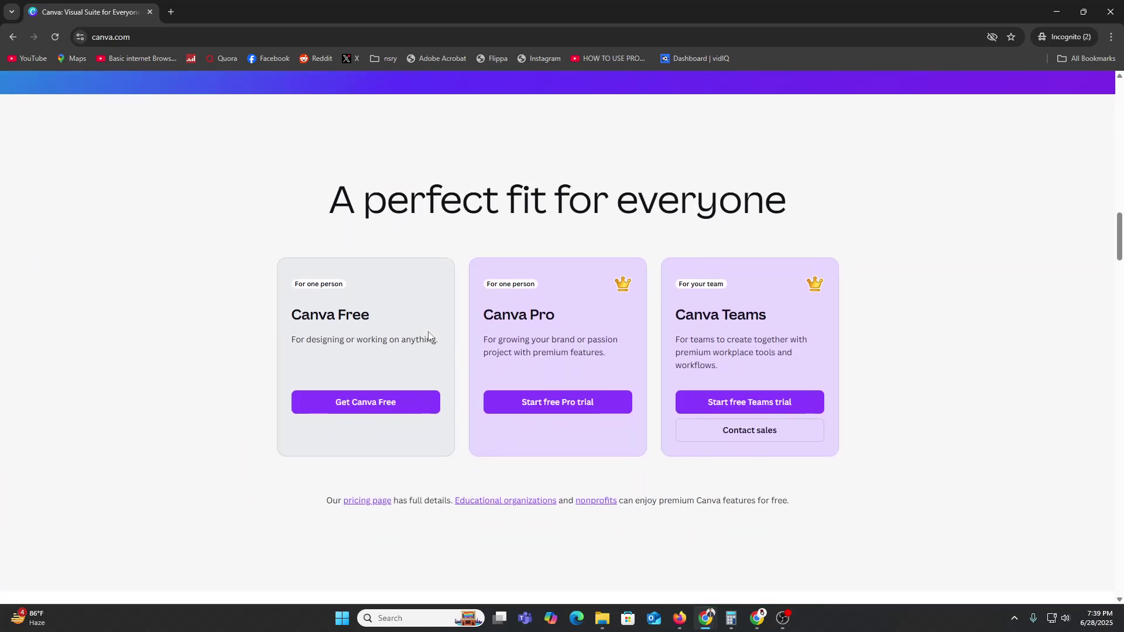
triple_click(314, 316)
left_click(360, 312)
left_click(360, 411)
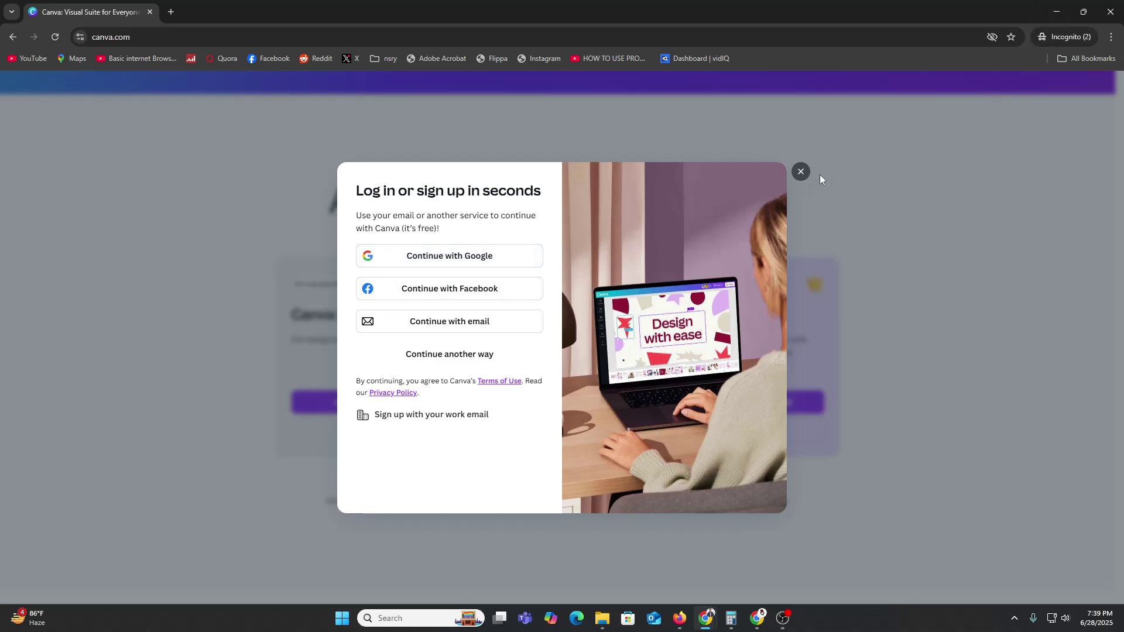
left_click(1057, 12)
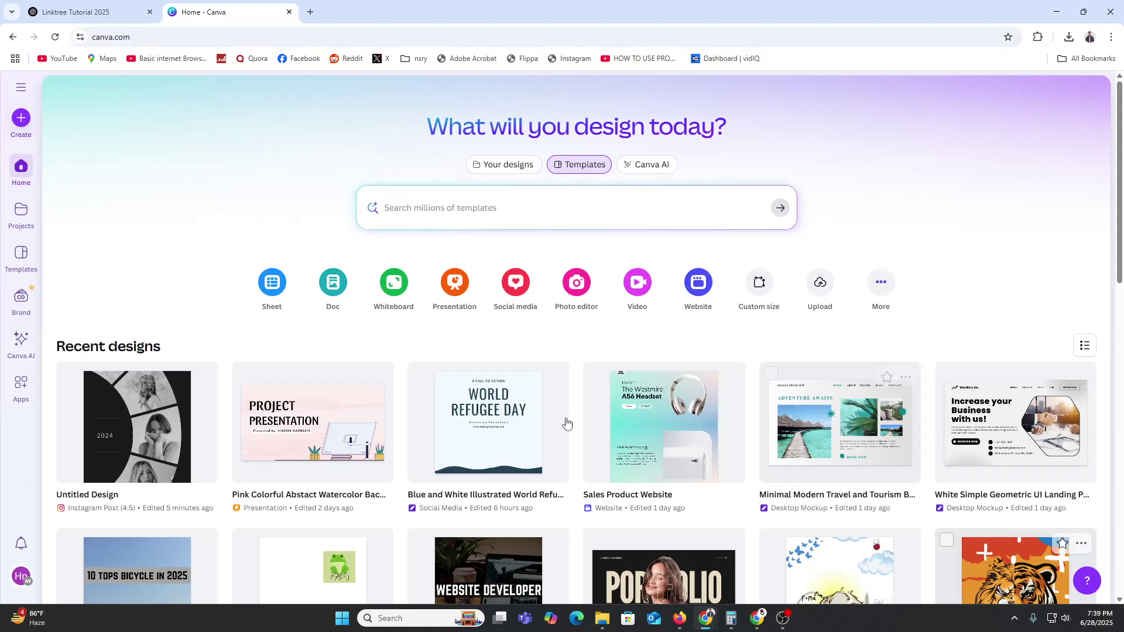
- Look at Custom size and More design types, then close the Create a design dialog
left_click(769, 289)
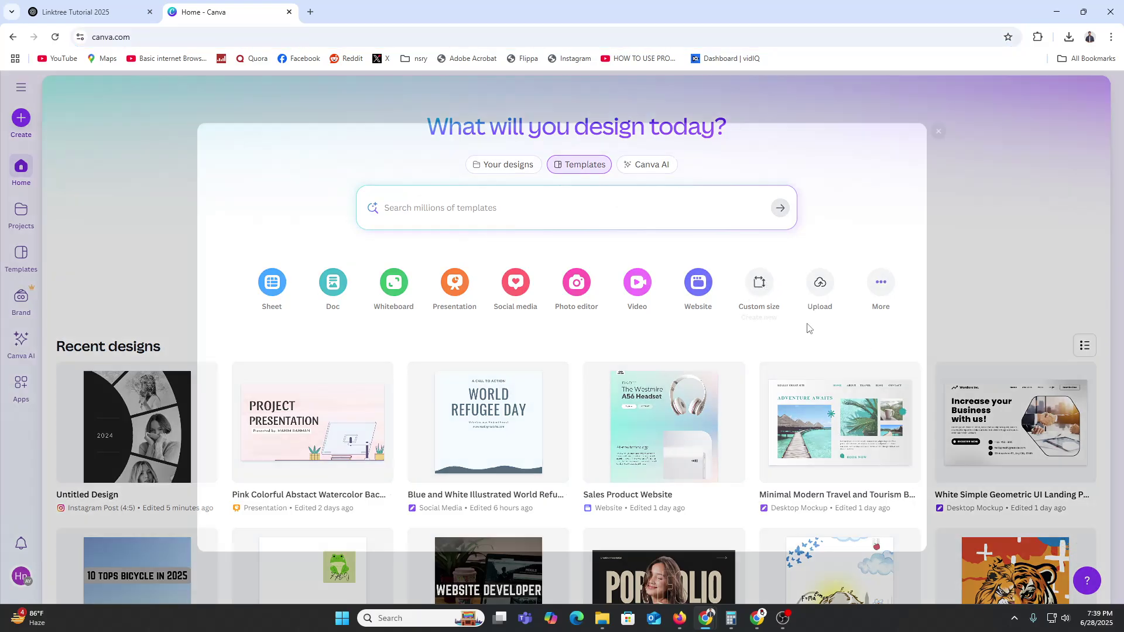
left_click(194, 432)
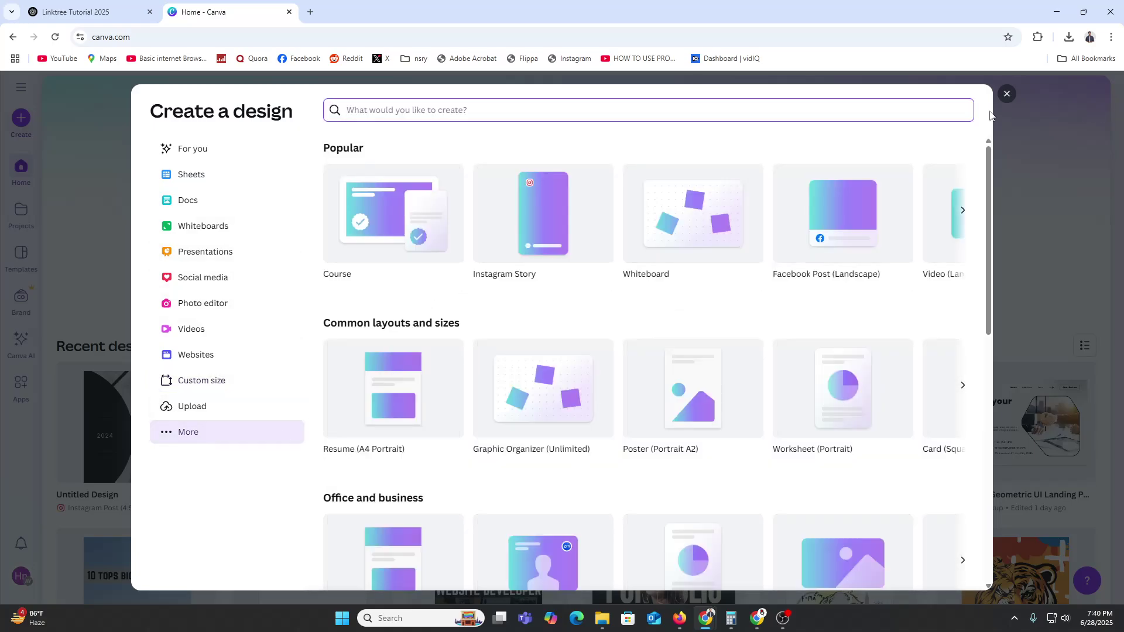
left_click(1008, 96)
- Open template search and apply, then remove, the Instagram Post filter
left_click(404, 215)
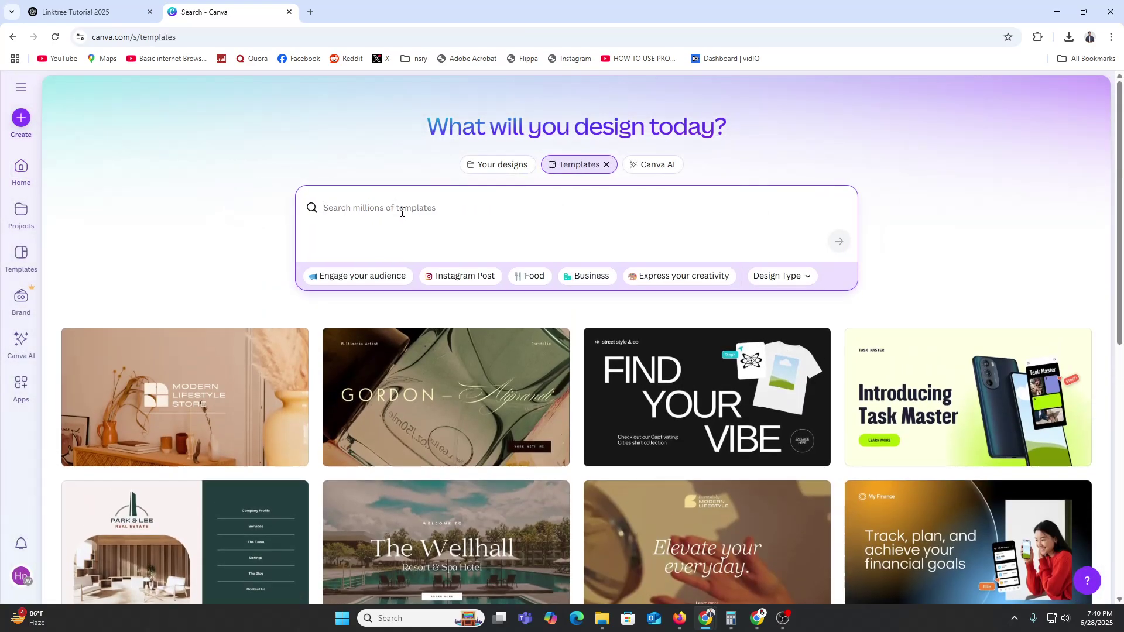
left_click(460, 275)
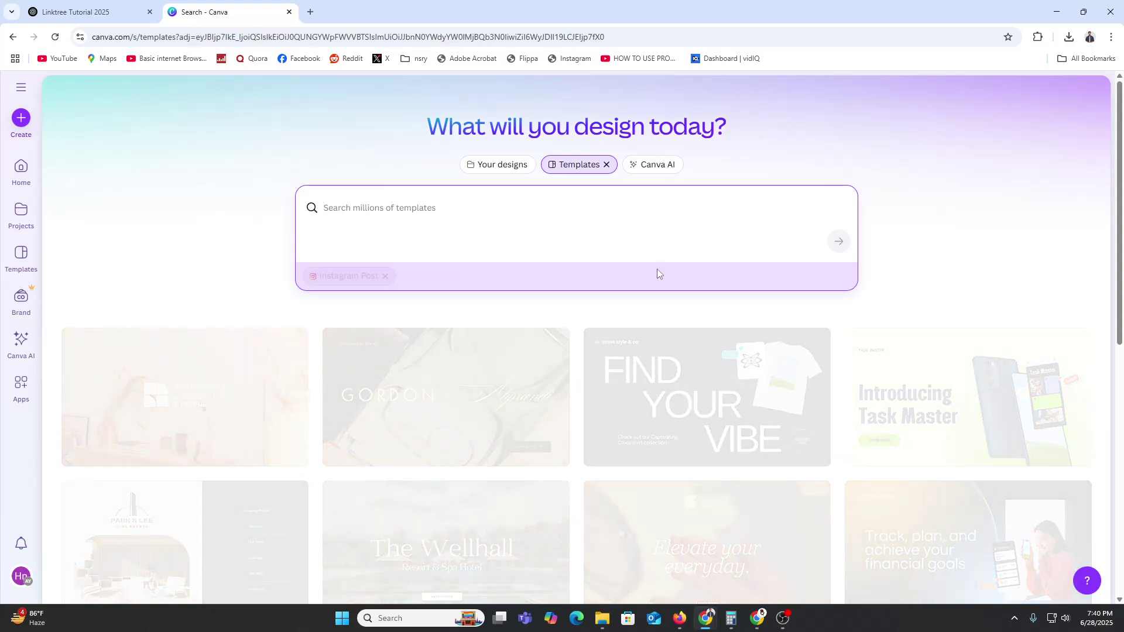
scroll(995, 431, "down", 5)
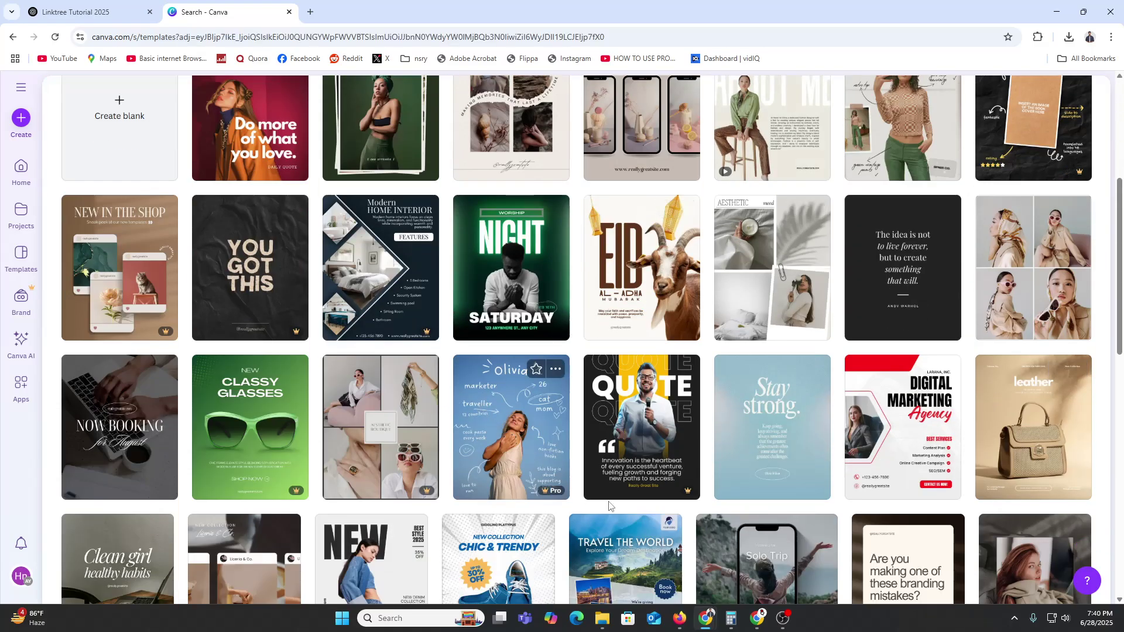
scroll(539, 463, "up", 5)
left_click(385, 276)
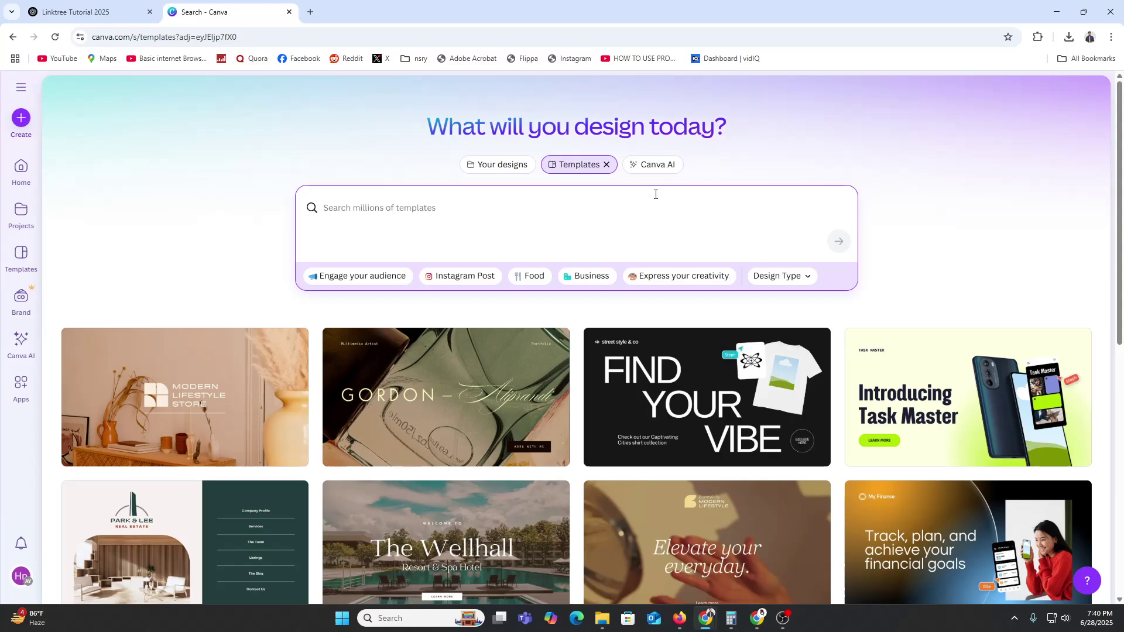
- Search templates for 'portfolio' and scroll through the portfolio presentation results
type("portfolio")
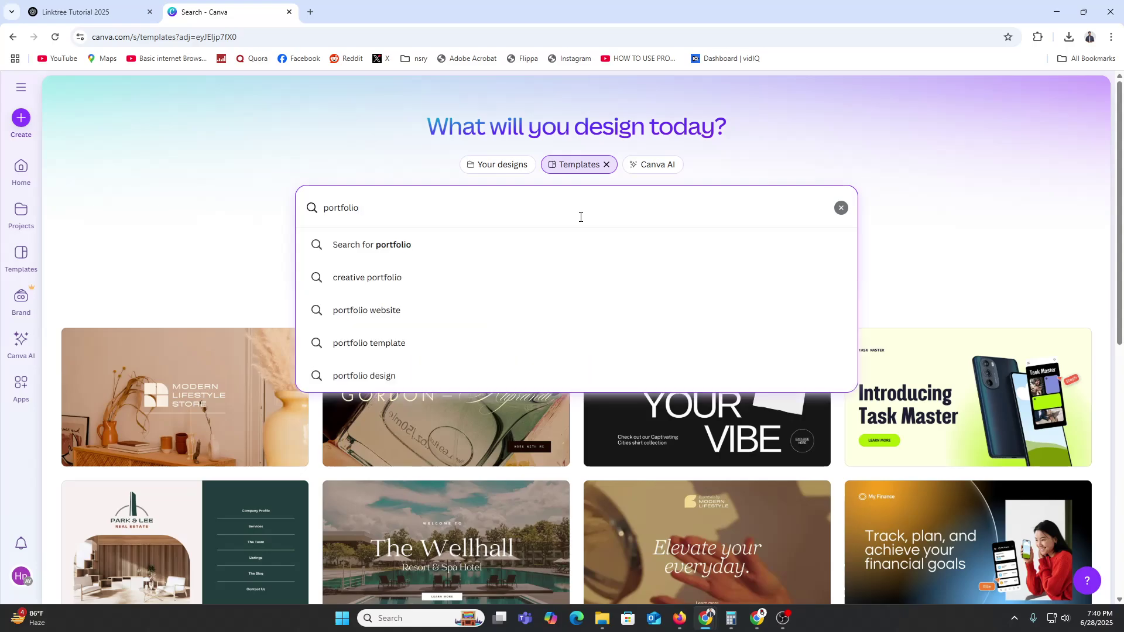
left_click(355, 252)
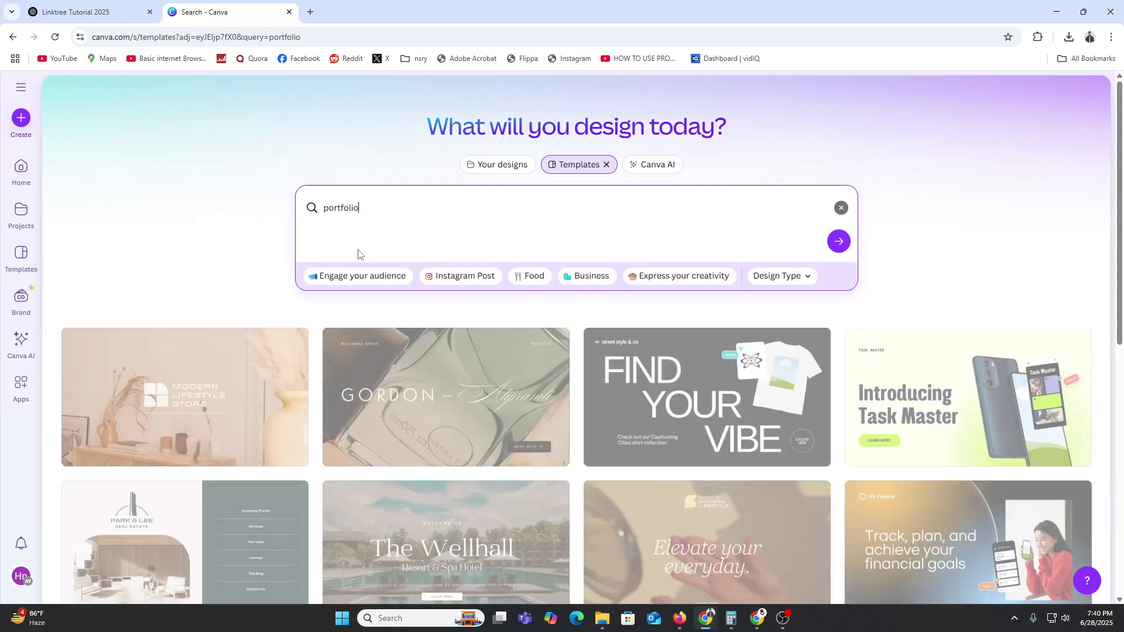
scroll(196, 280, "down", 3)
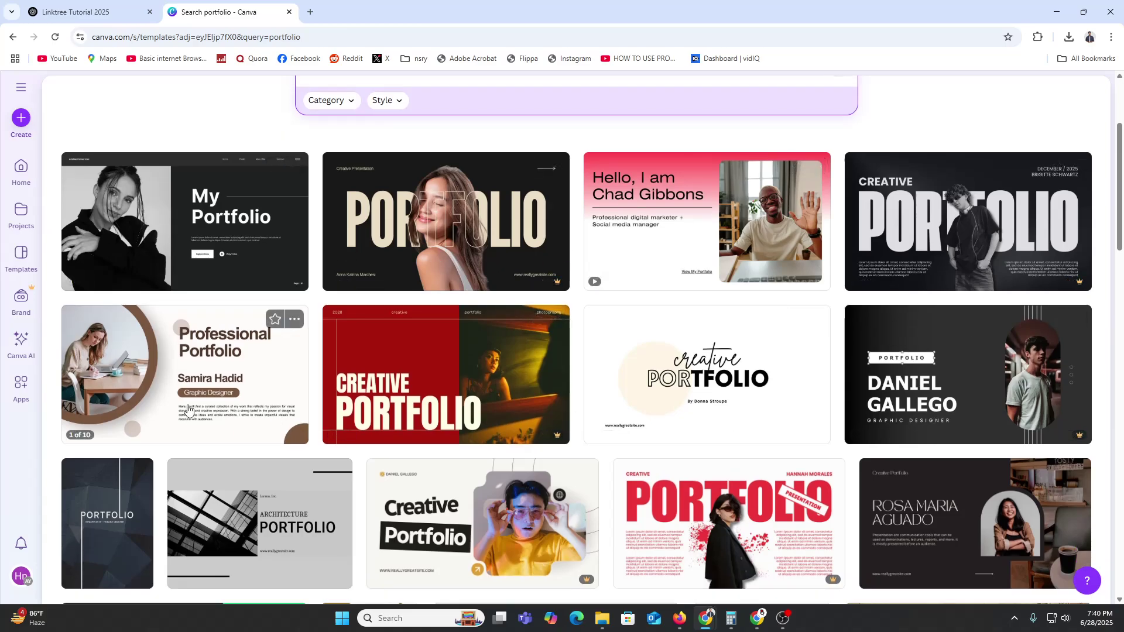
scroll(222, 317, "up", 2)
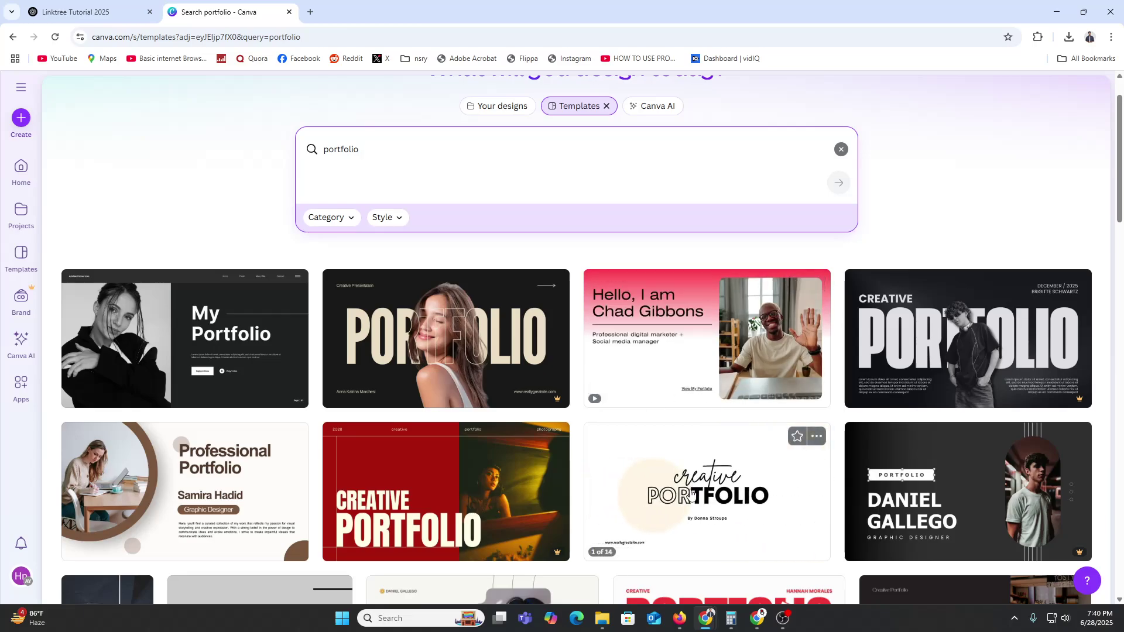
scroll(691, 494, "down", 4)
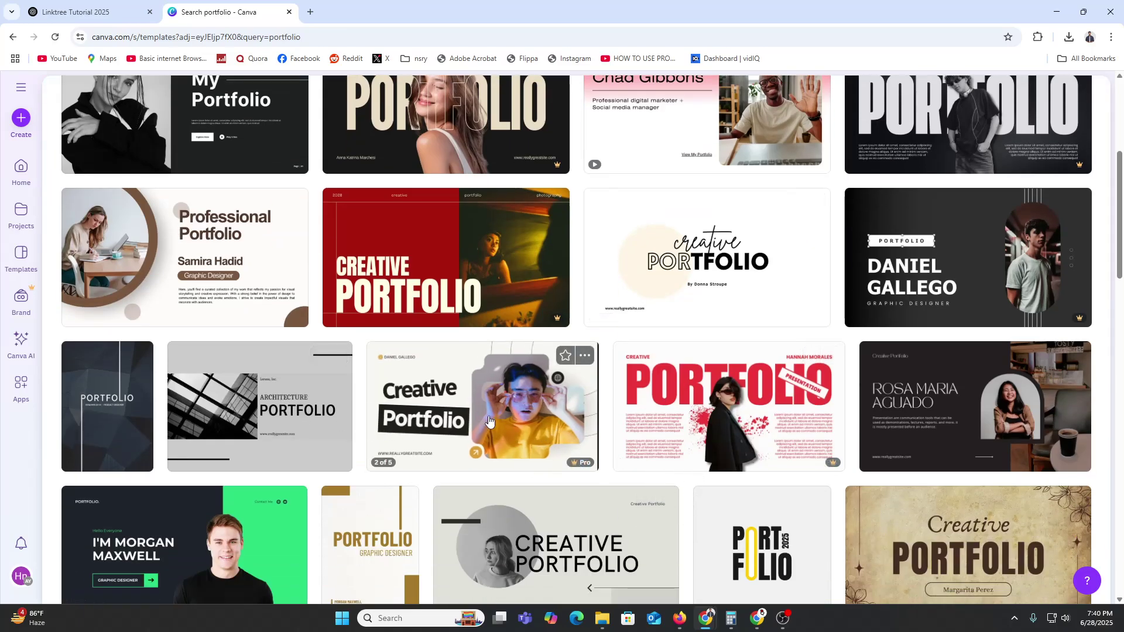
scroll(769, 389, "down", 4)
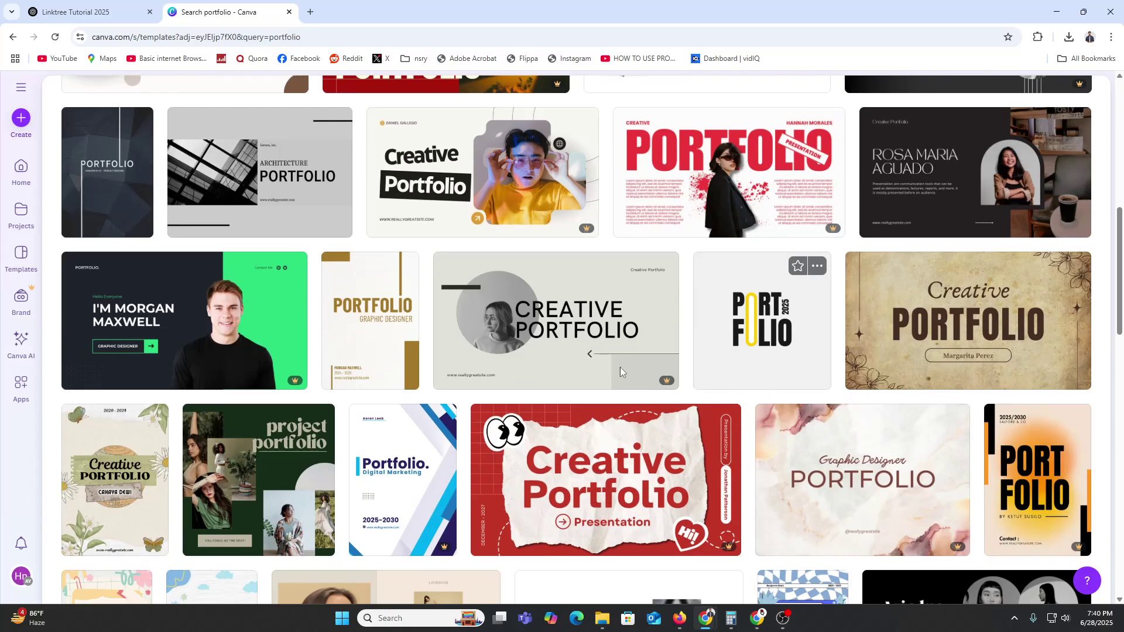
scroll(420, 462, "down", 4)
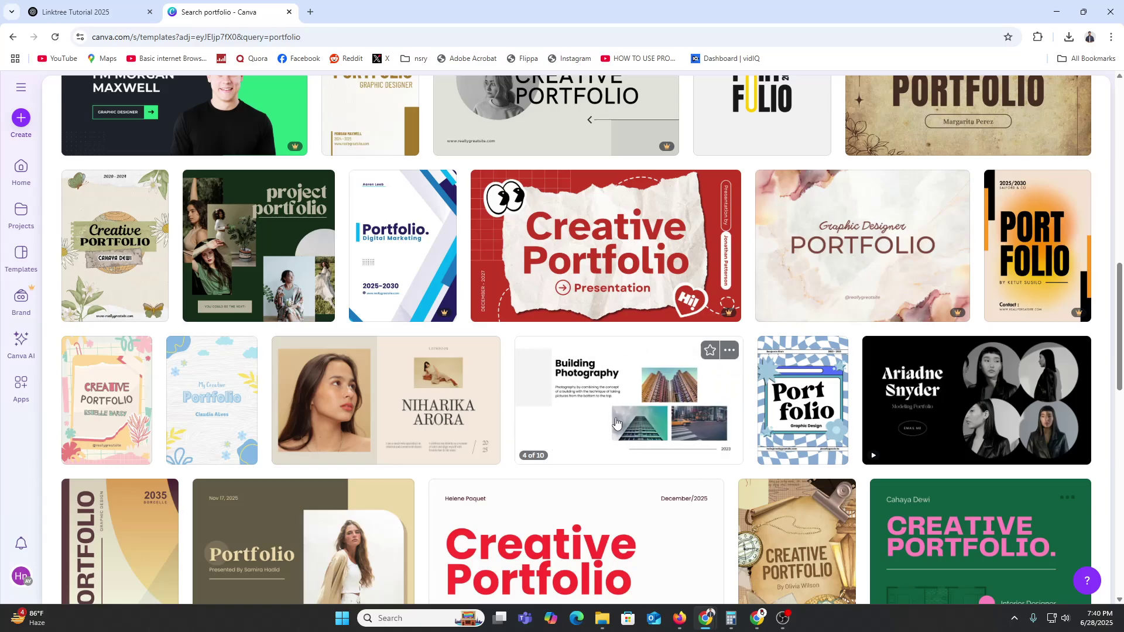
- Customize the Modern and Minimal Photography Portfolio template, then open a new browser tab
left_click(613, 410)
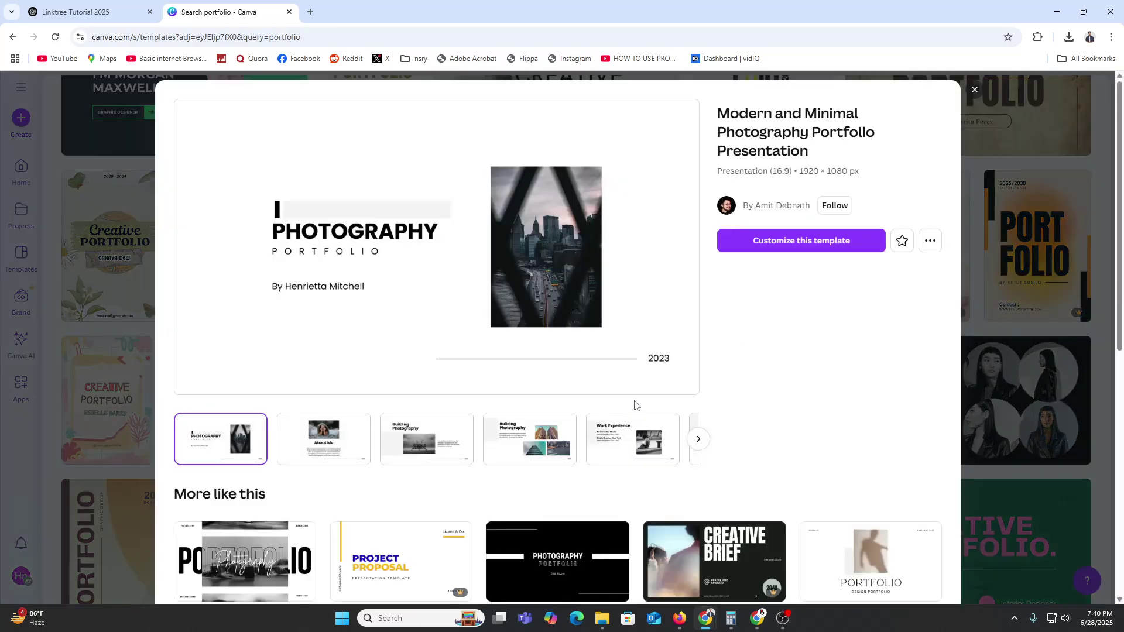
left_click(809, 245)
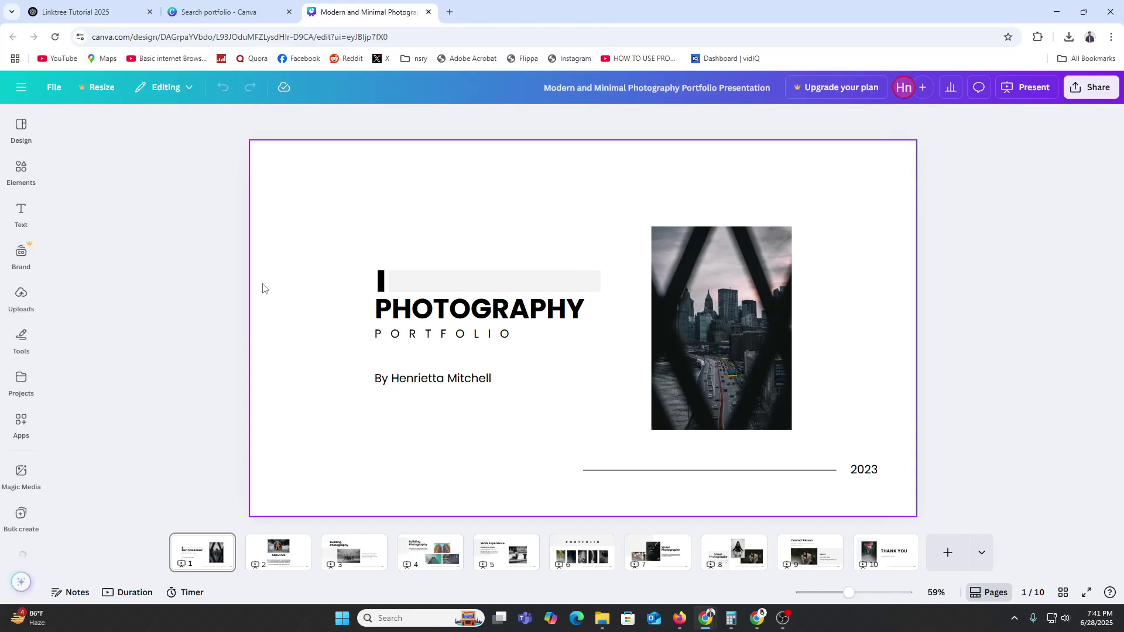
left_click(712, 352)
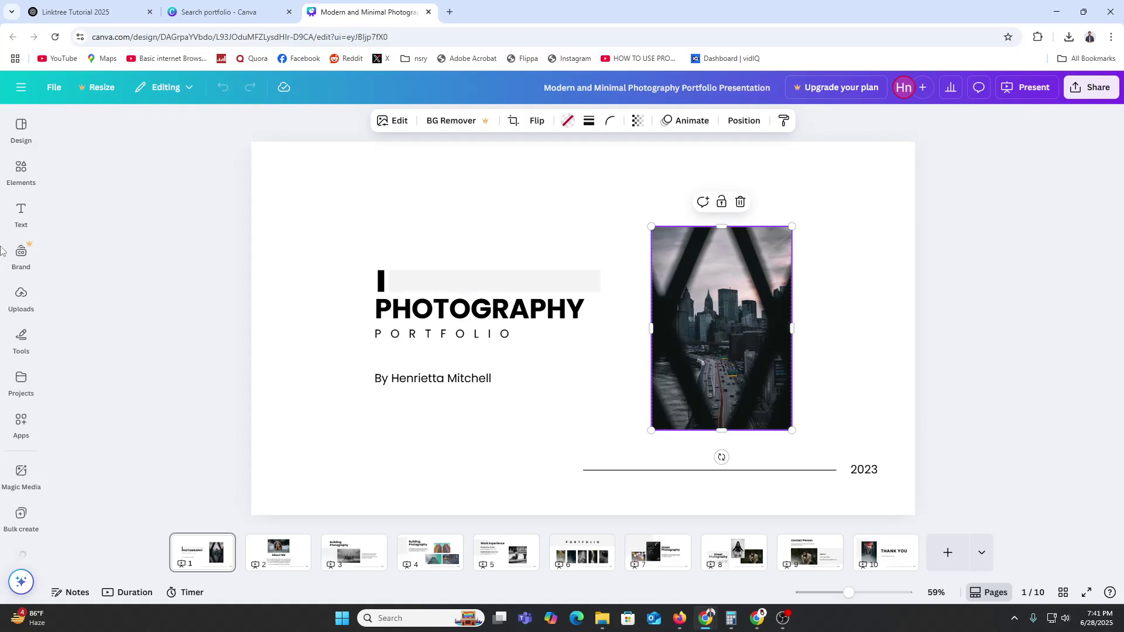
left_click(20, 169)
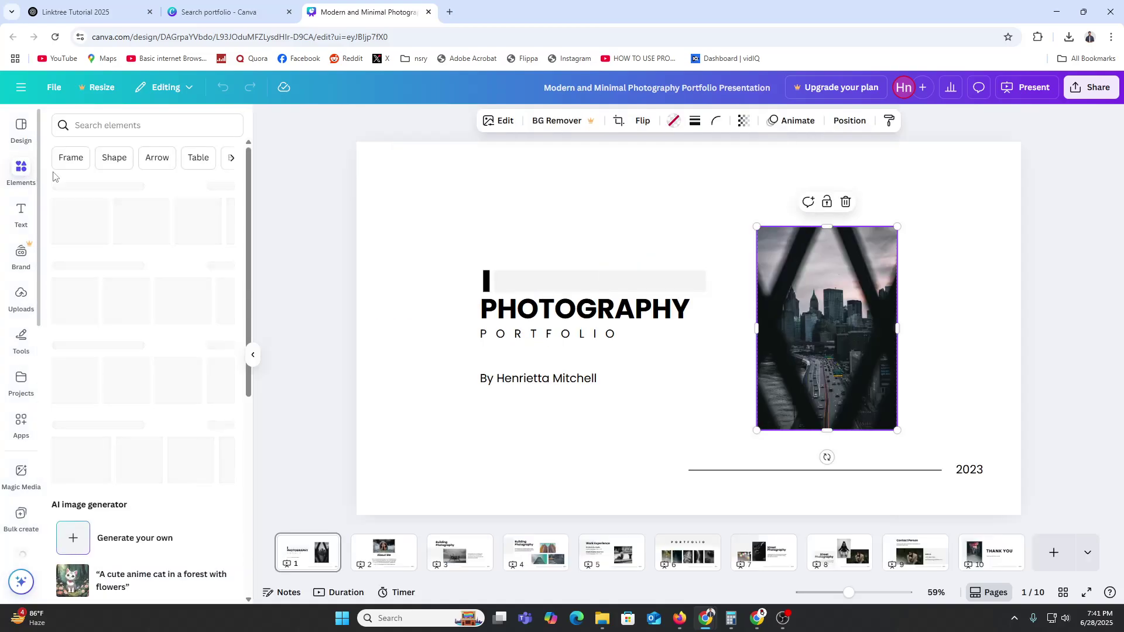
left_click(449, 12)
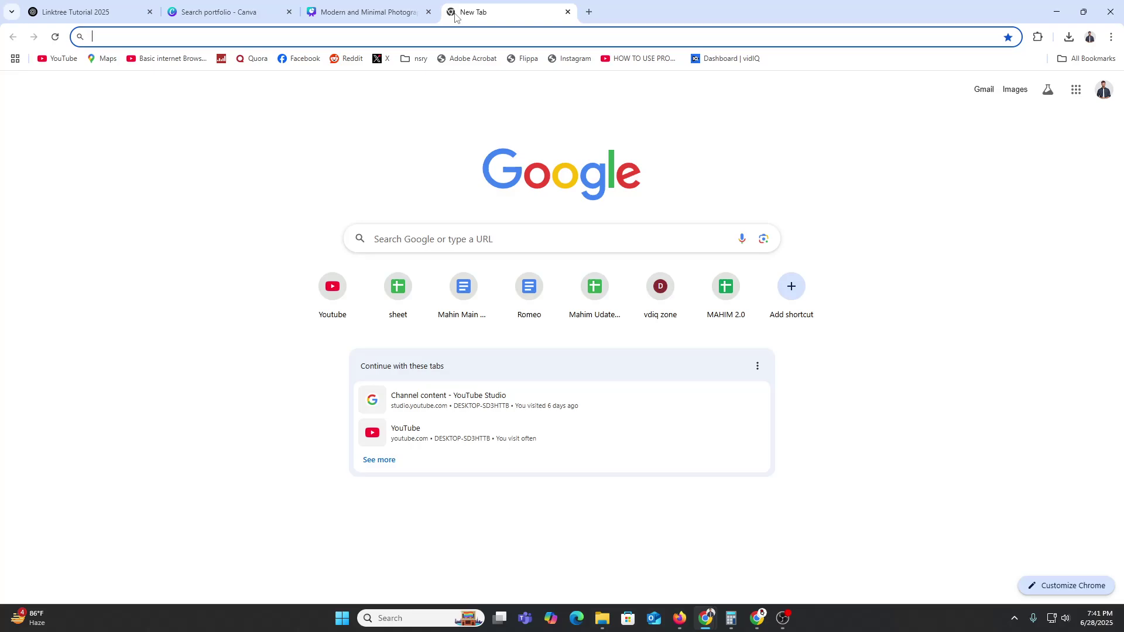
- Google 'image' and open the Pexels free stock photos site from the results
type("image ")
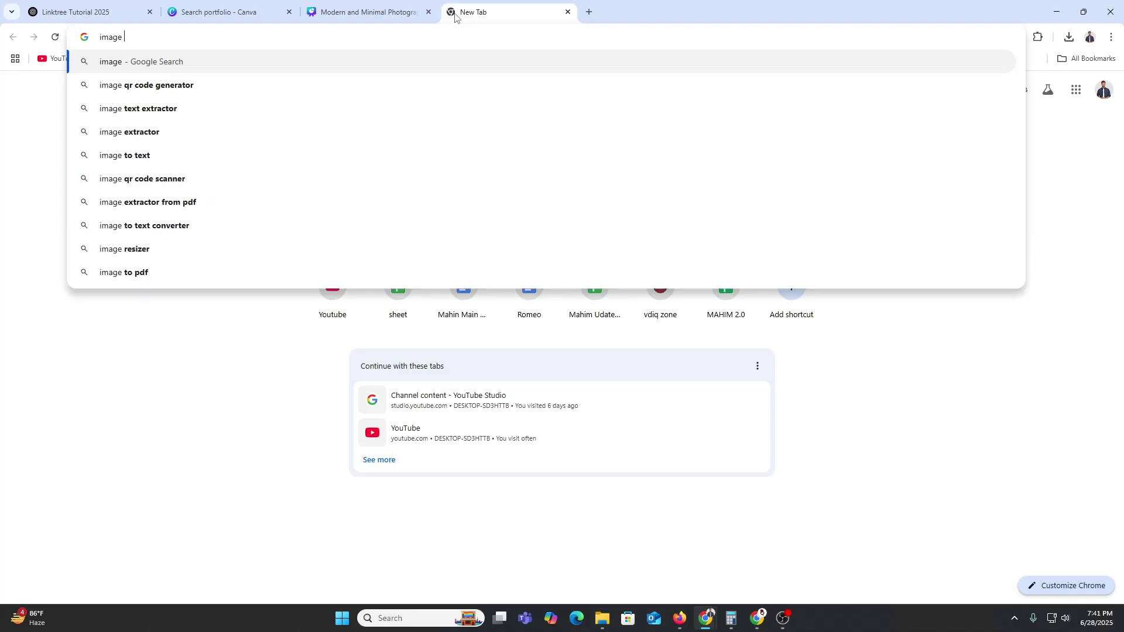
type("find")
key("Return")
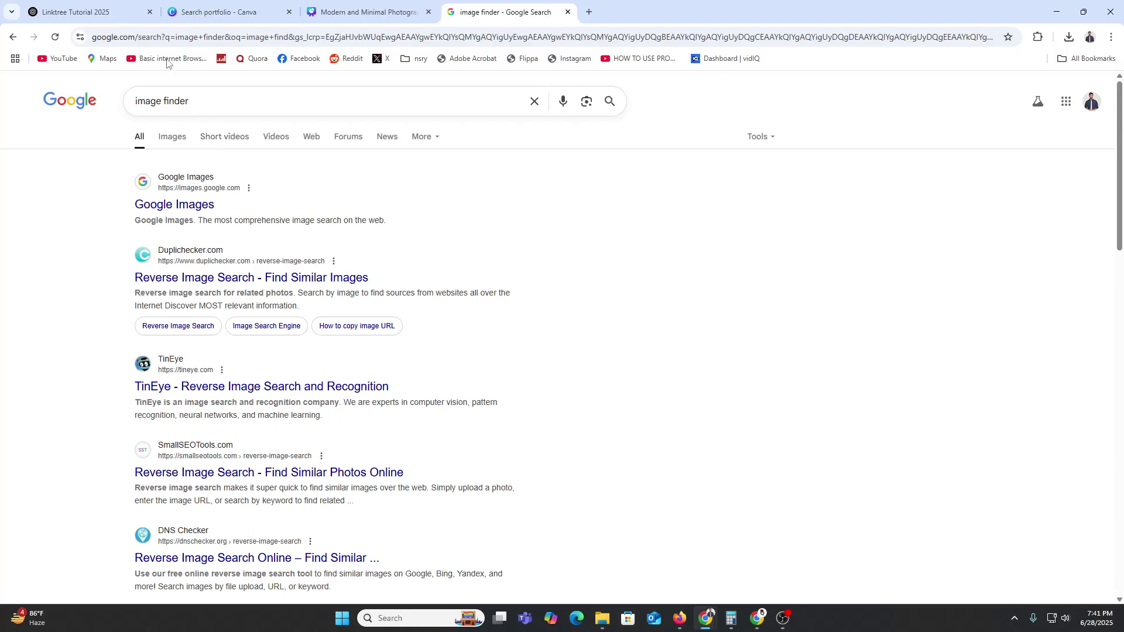
left_click(202, 96)
key("BackSpace")
key("BackSpace")
key("BackSpace")
key("BackSpace")
key("BackSpace")
key("BackSpace")
key("BackSpace")
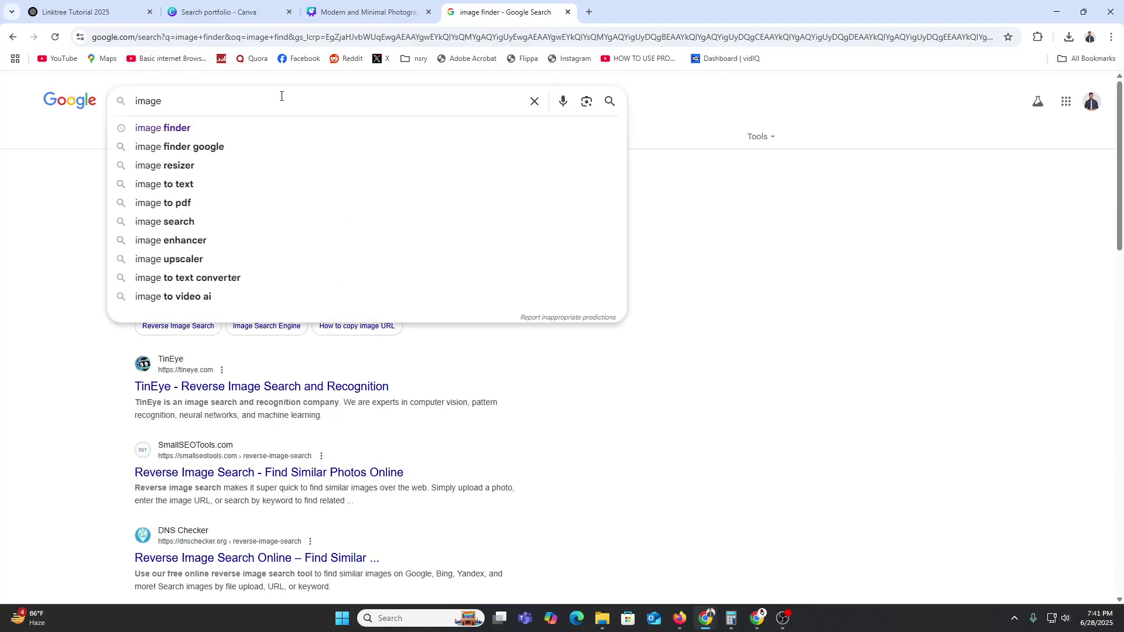
key("Return")
scroll(1, 373, "down", 5)
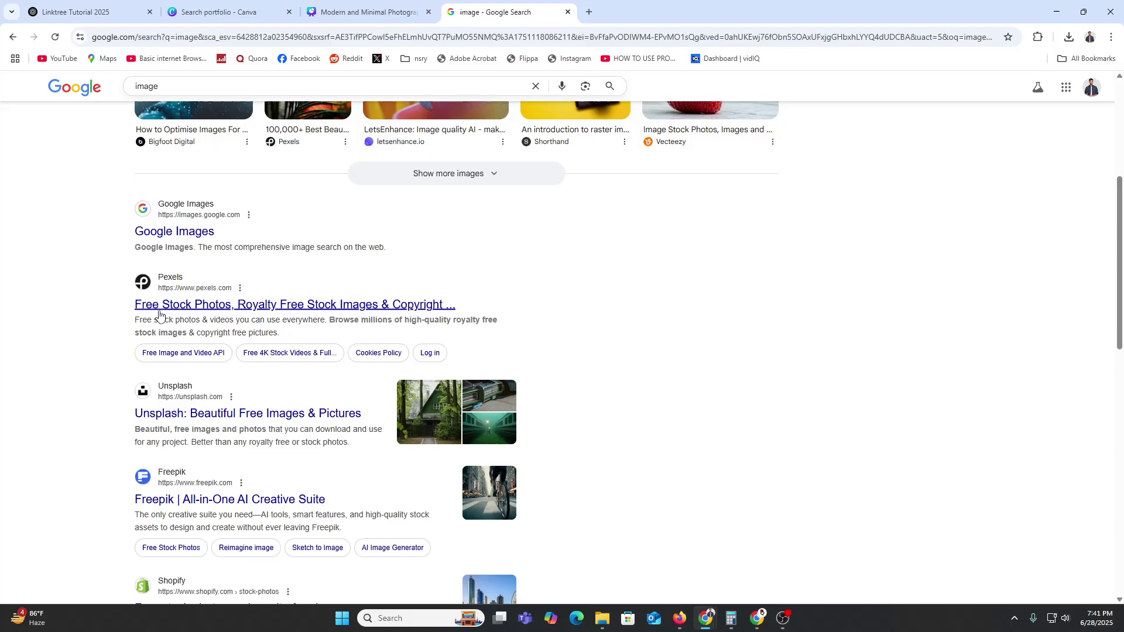
left_click(151, 305)
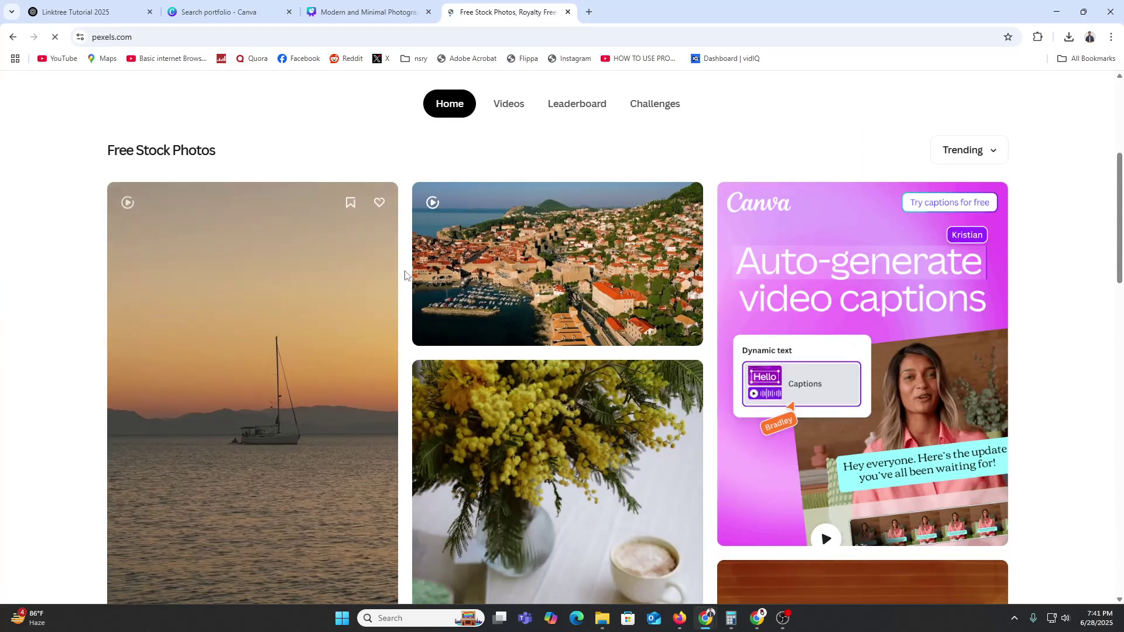
- Search Pexels for photographs, download the man-on-a-tree sunset photo, and return to Canva
type("potograph")
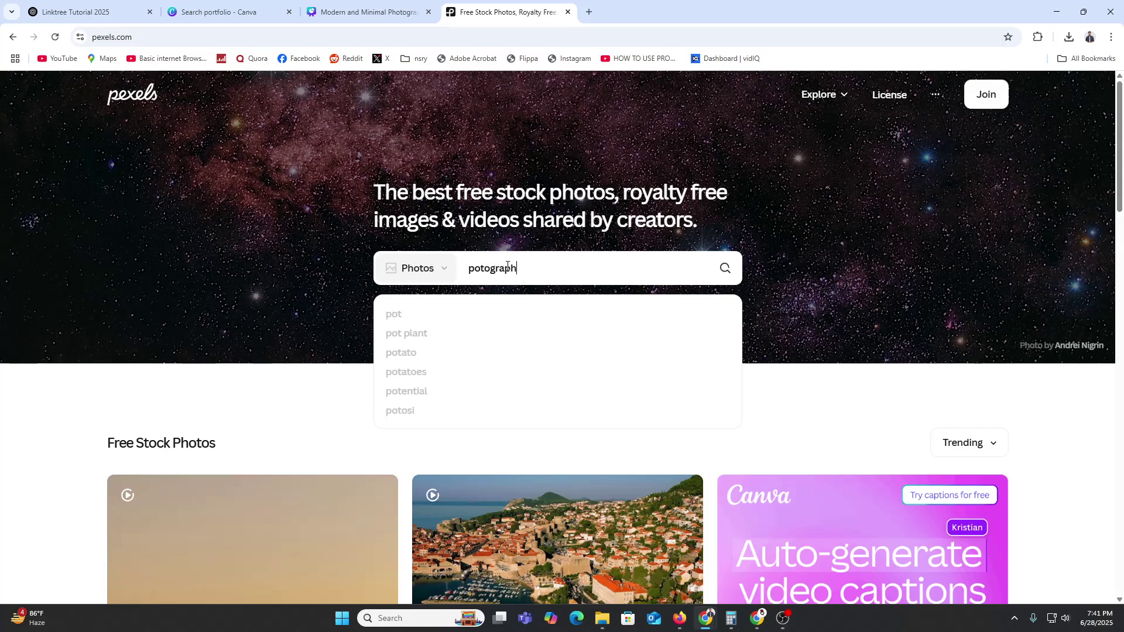
key("Return")
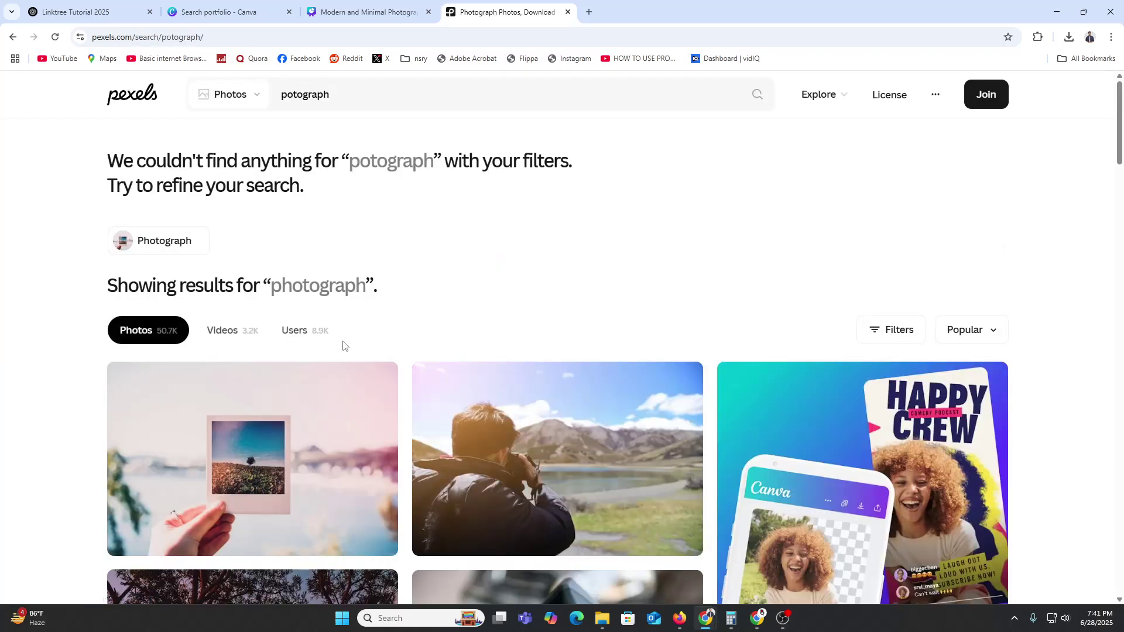
scroll(343, 346, "down", 4)
scroll(569, 450, "down", 3)
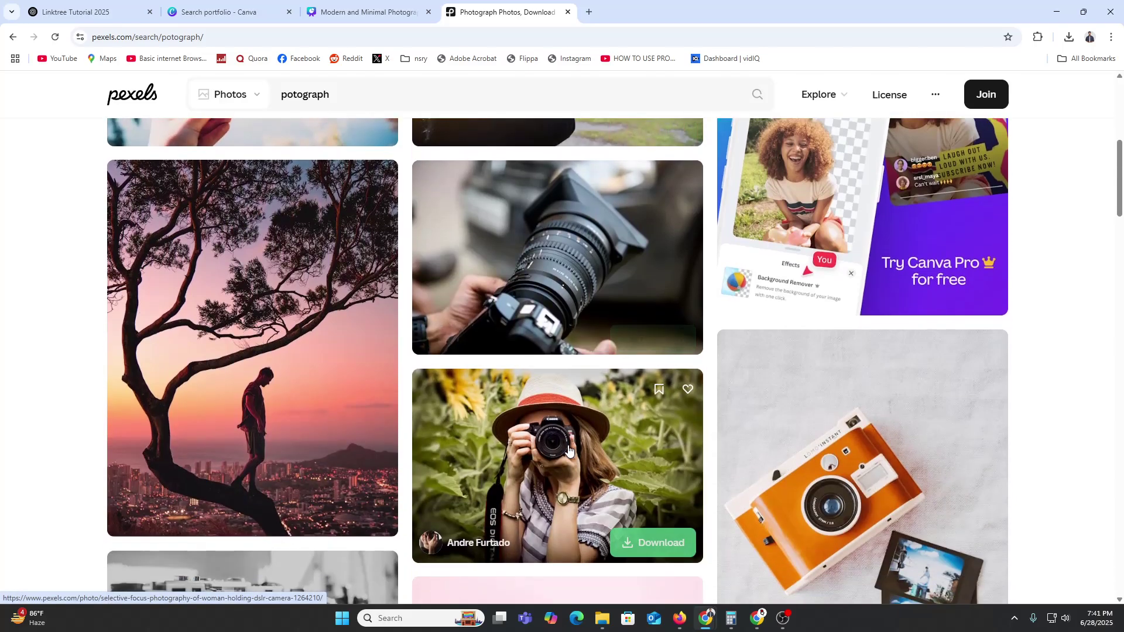
left_click(319, 359)
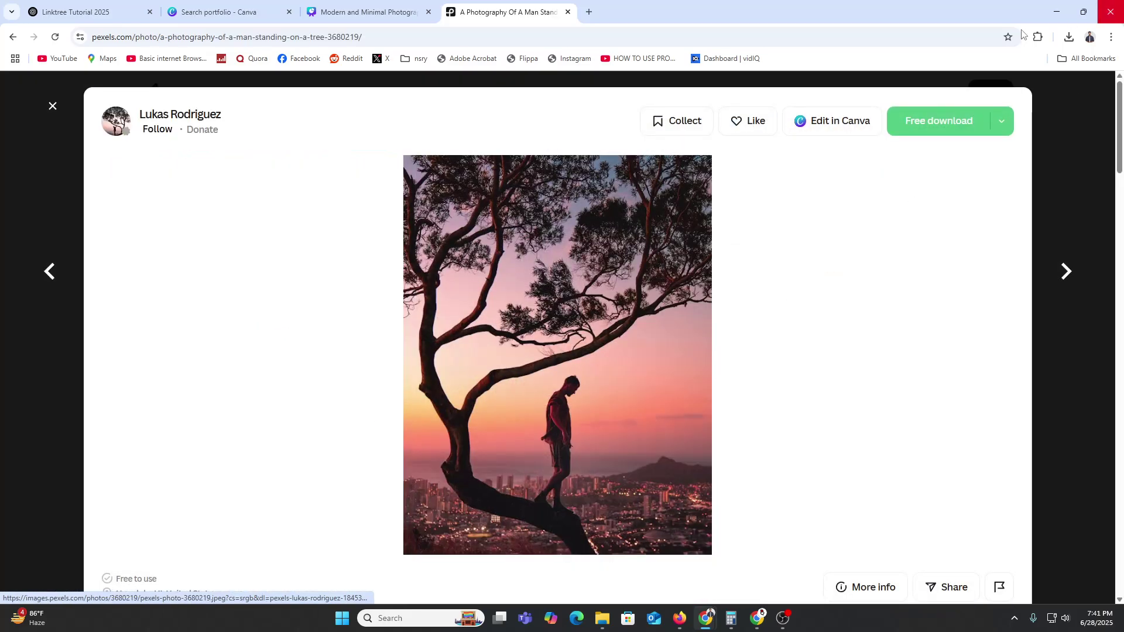
left_click(917, 120)
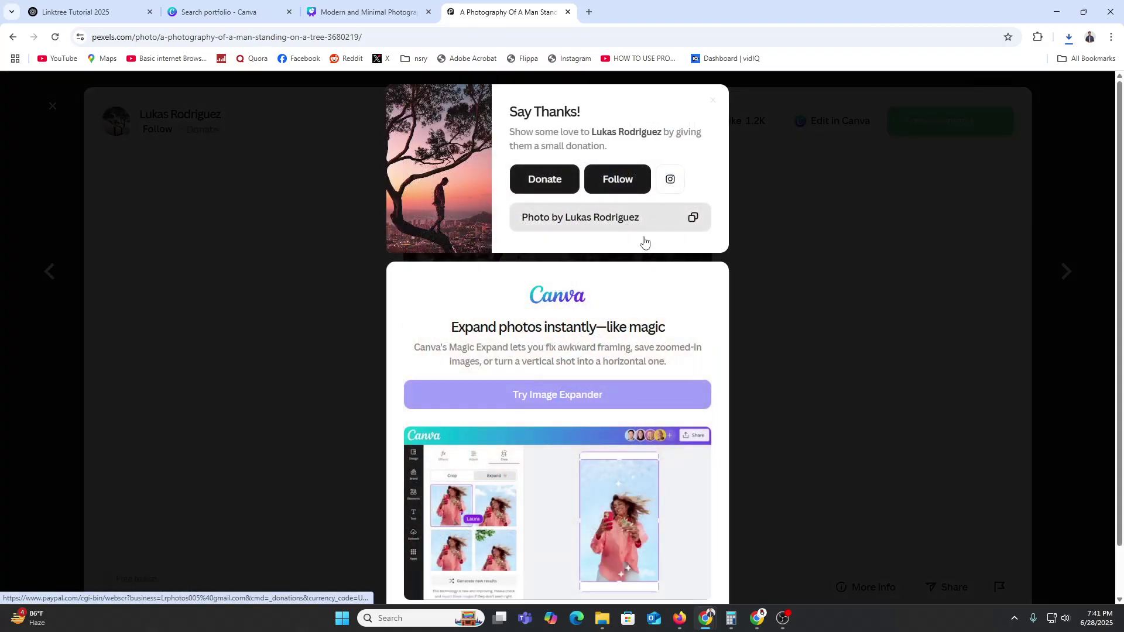
left_click(355, 9)
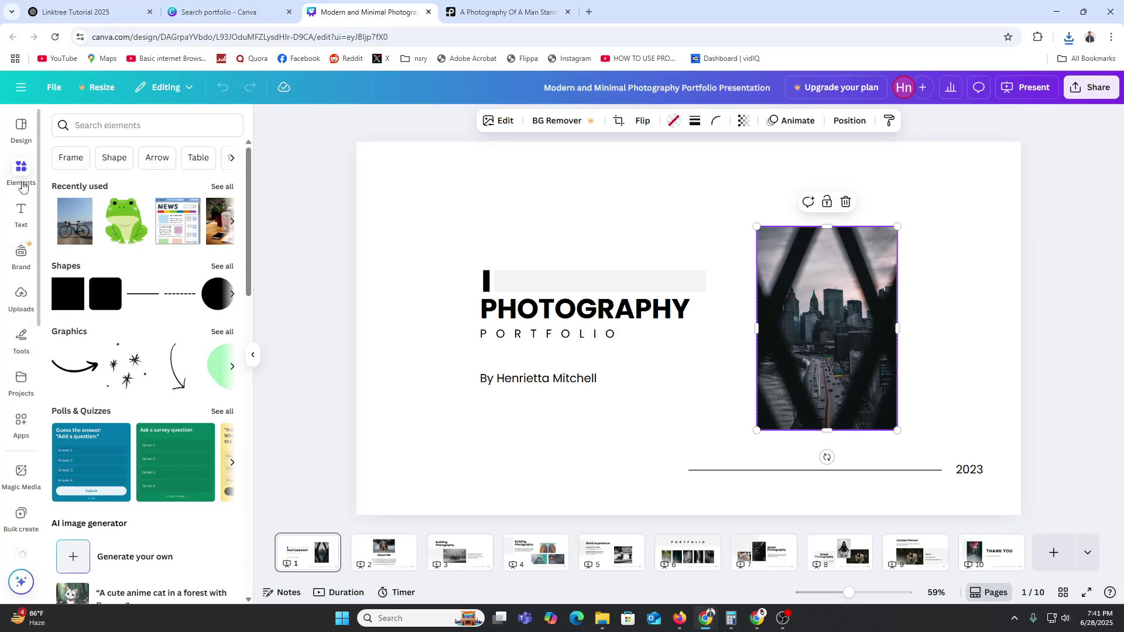
- Upload the downloaded tree photo and drag it into the title slide's photo frame
left_click(21, 298)
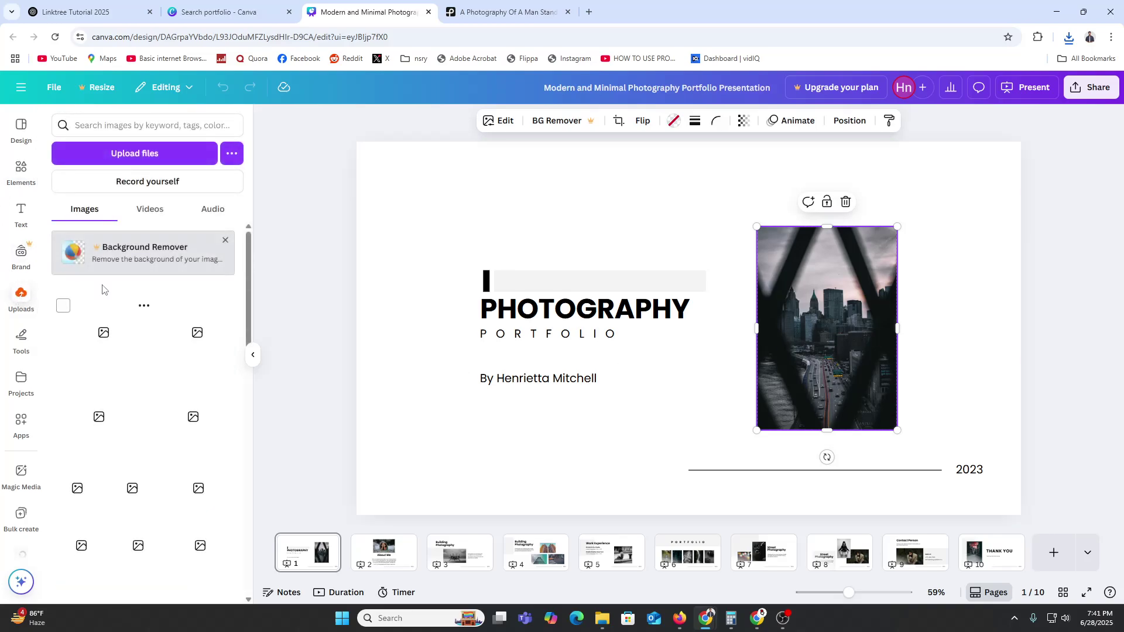
left_click(161, 157)
double_click(135, 125)
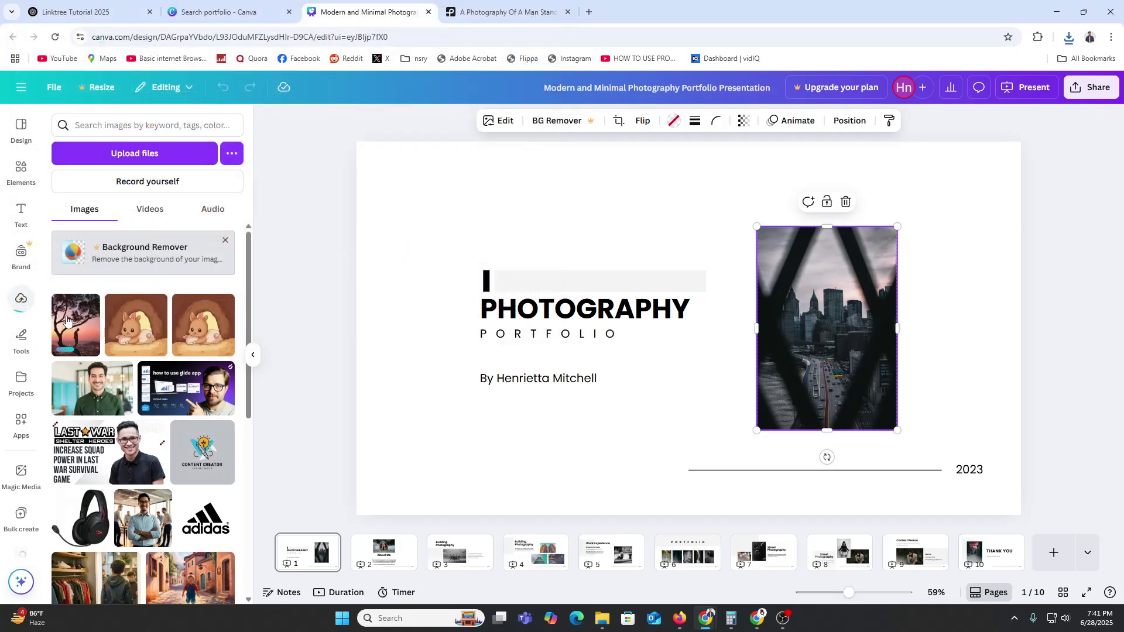
left_click_drag(68, 339, 838, 345)
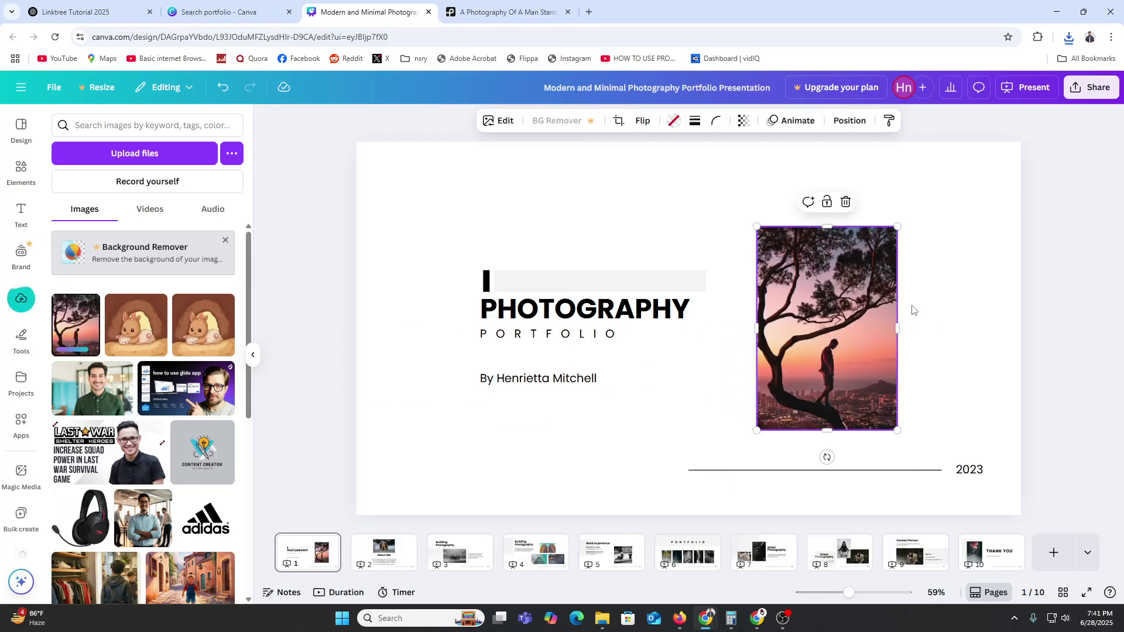
left_click(942, 314)
- Replace the name after 'By' in the byline with the new author's name in capitals
left_click(534, 382)
left_click(534, 383)
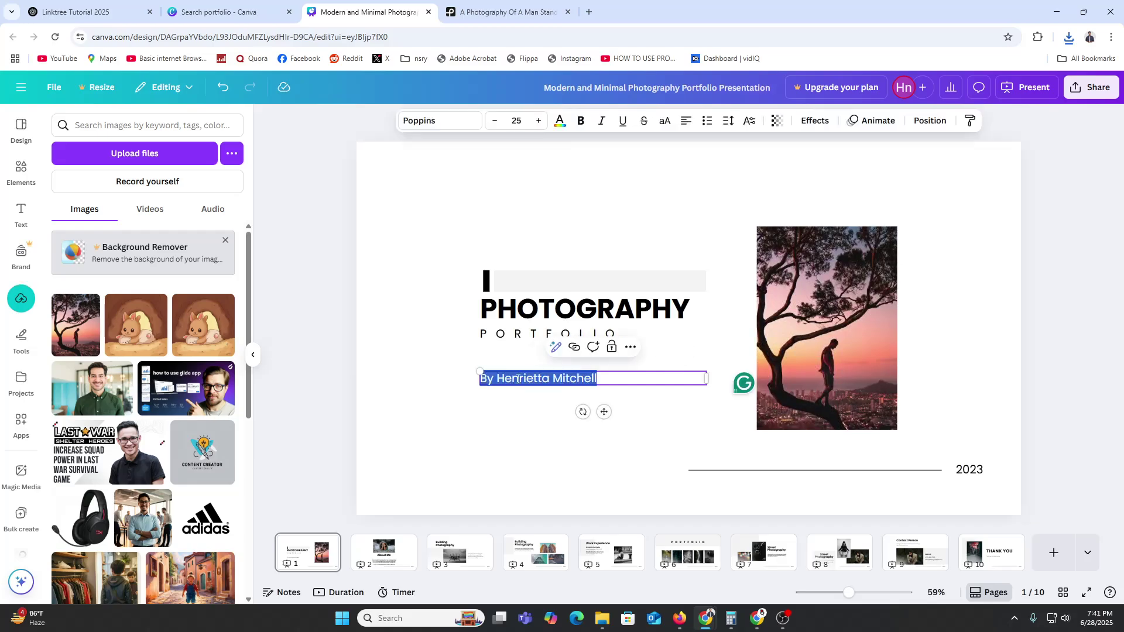
left_click(499, 385)
left_click_drag(499, 385, 609, 383)
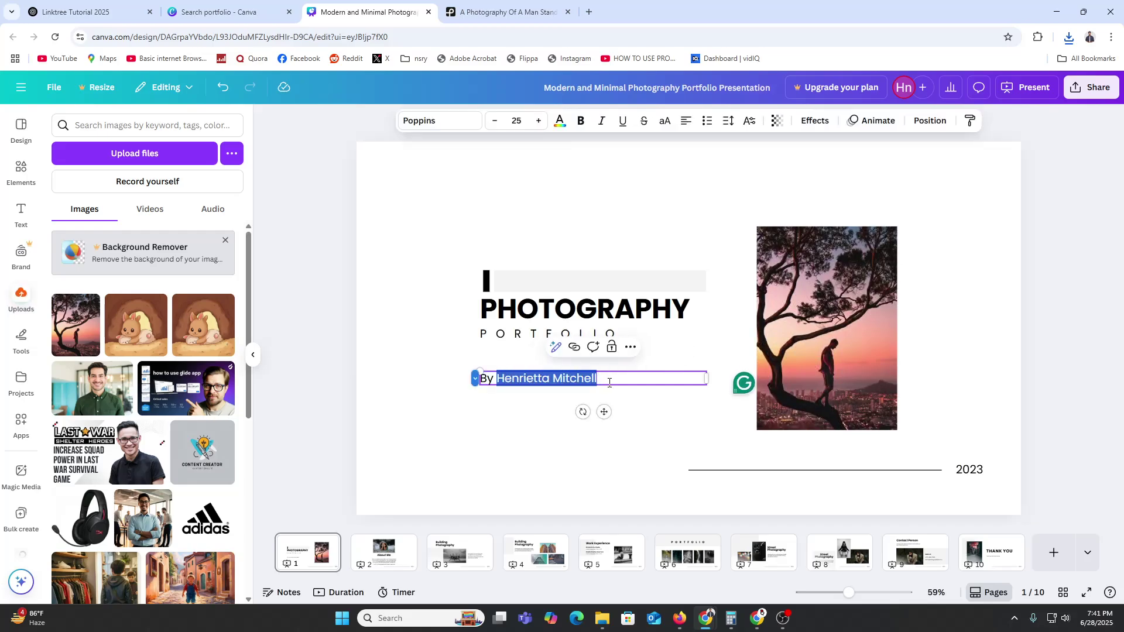
type("MAHIM RAHMAN")
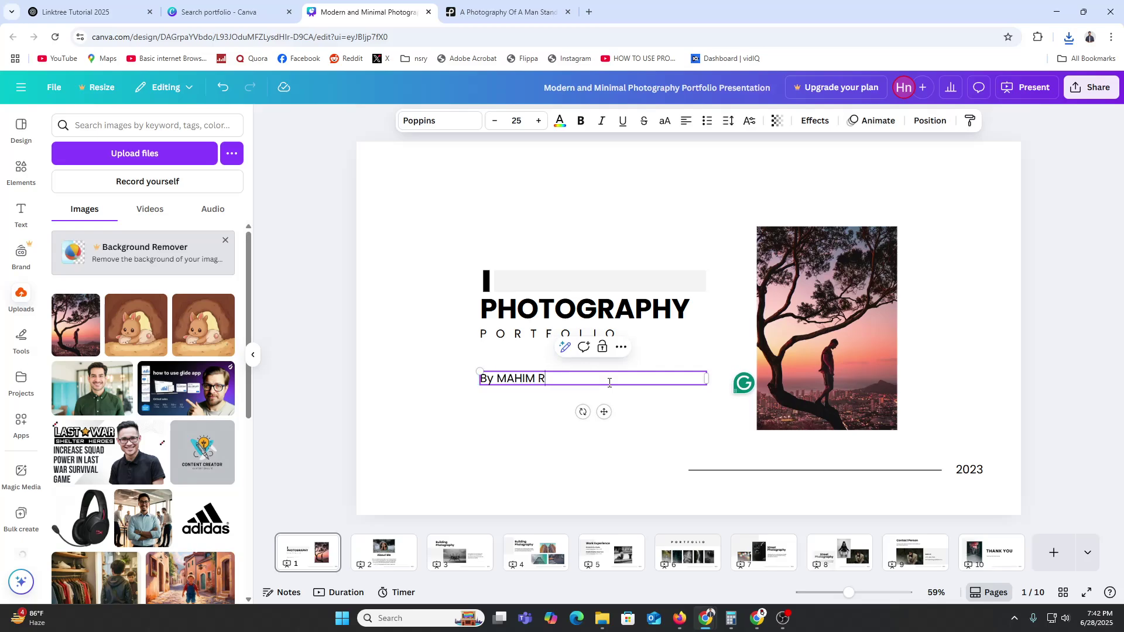
left_click(553, 442)
- Check the heading and bar elements, then change the year beside the line from 2023 to 2025
left_click(555, 310)
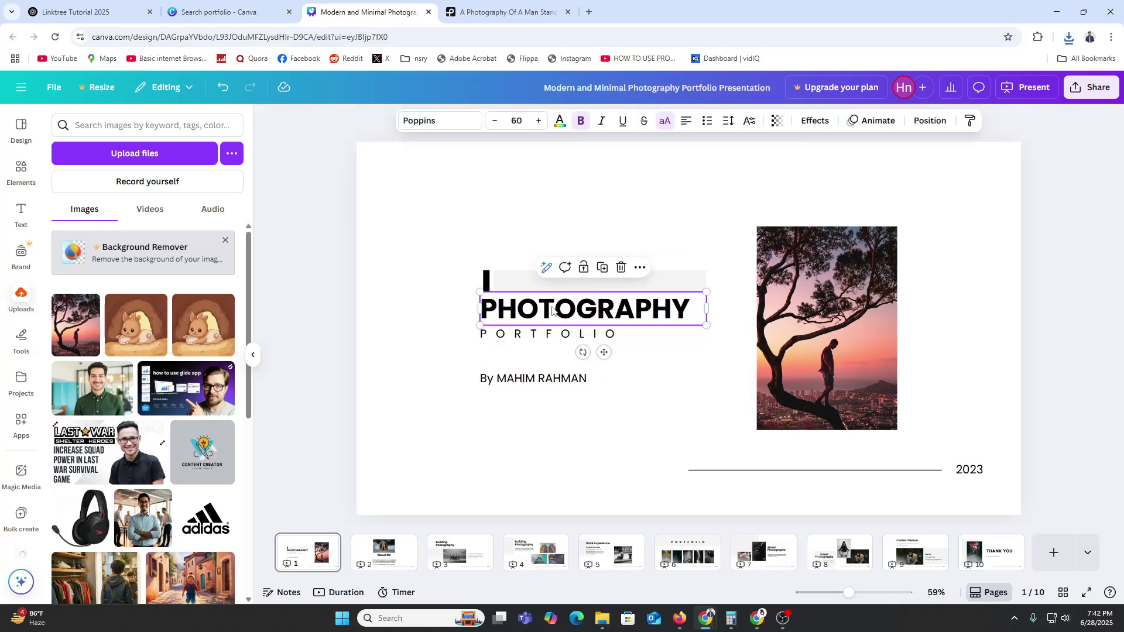
left_click(559, 334)
left_click(461, 296)
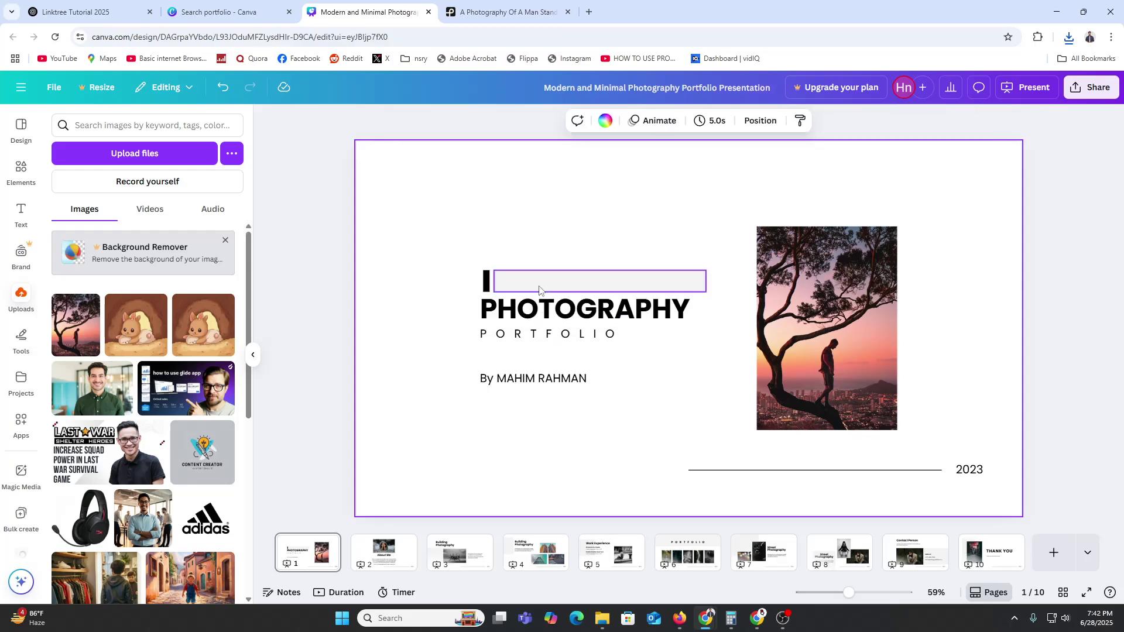
left_click(542, 287)
left_click(486, 283)
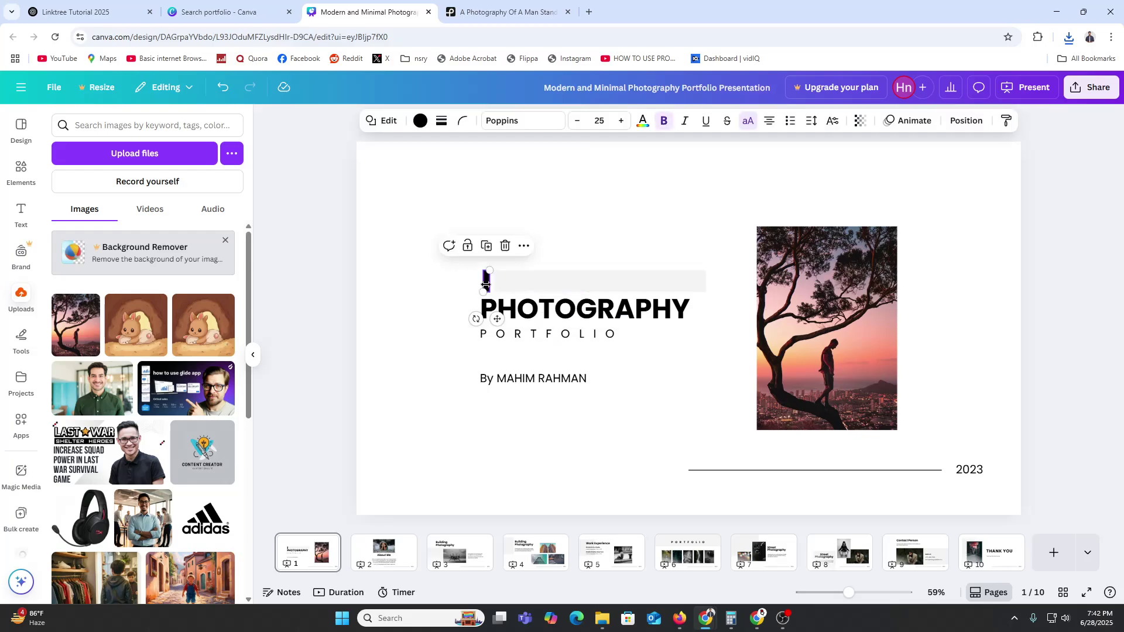
left_click(410, 189)
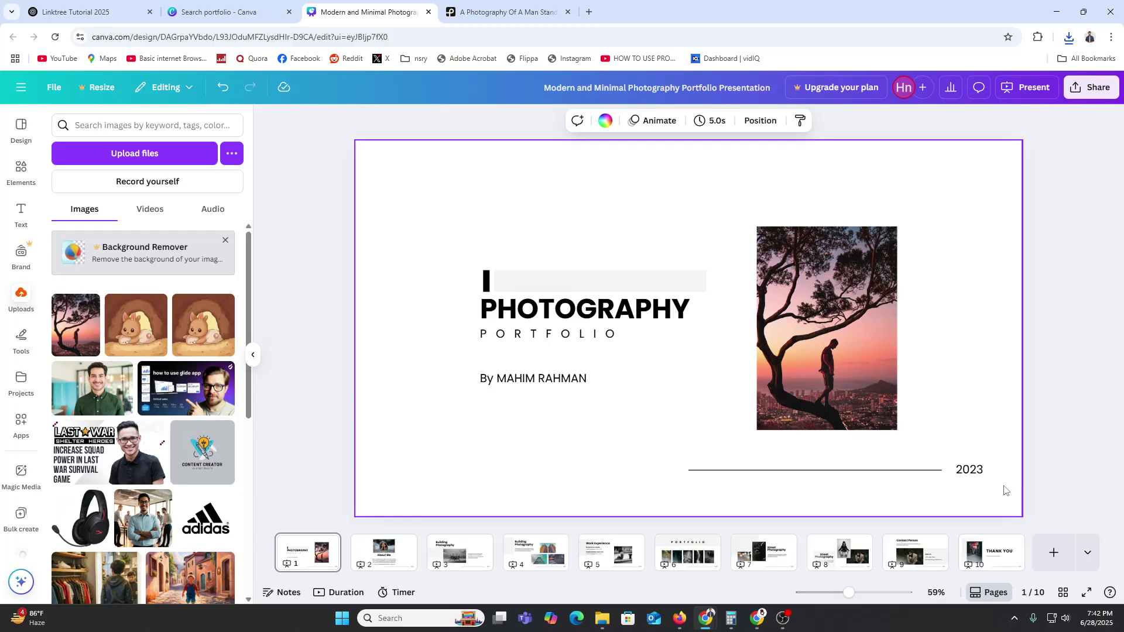
double_click(972, 472)
type("2")
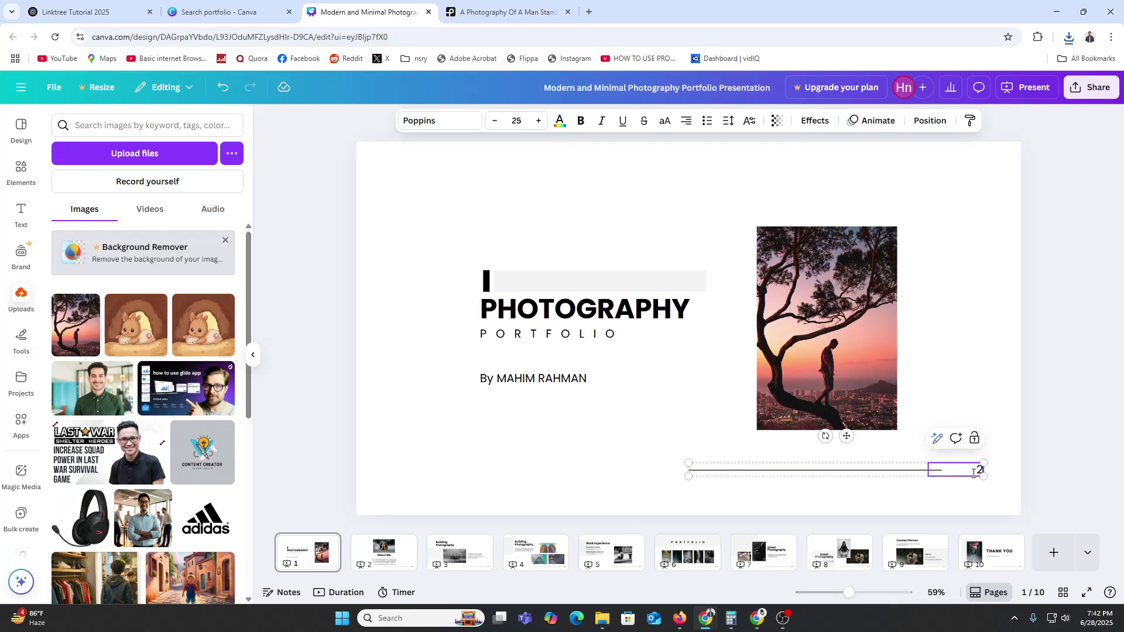
left_click(966, 349)
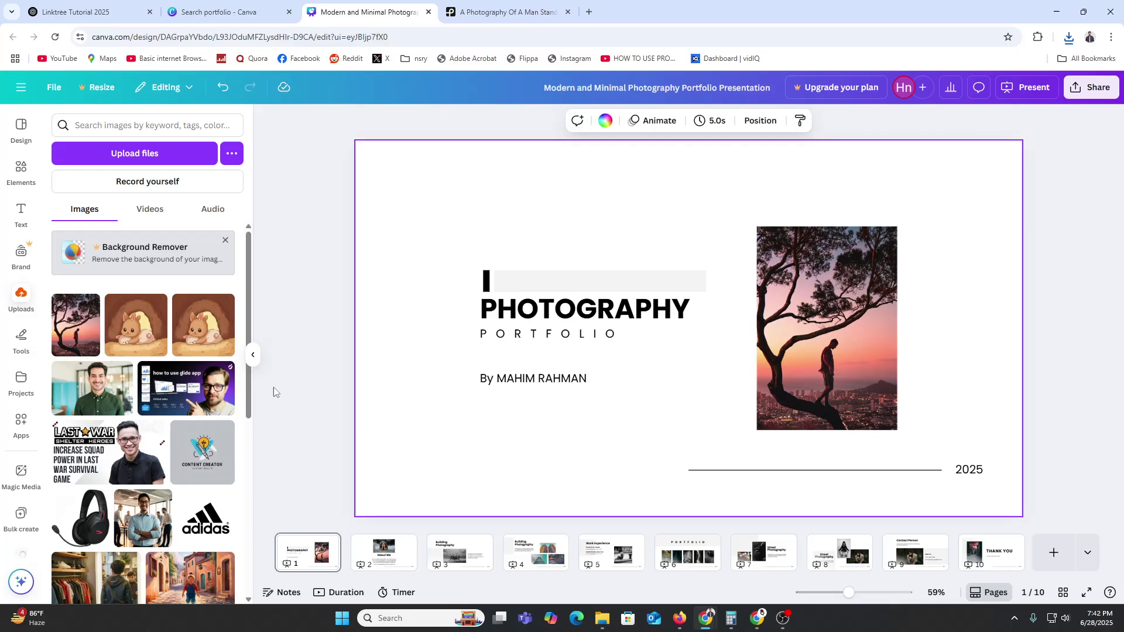
- Add a cloud graphic from Recently used elements, delete it, then go to page 2
left_click(21, 170)
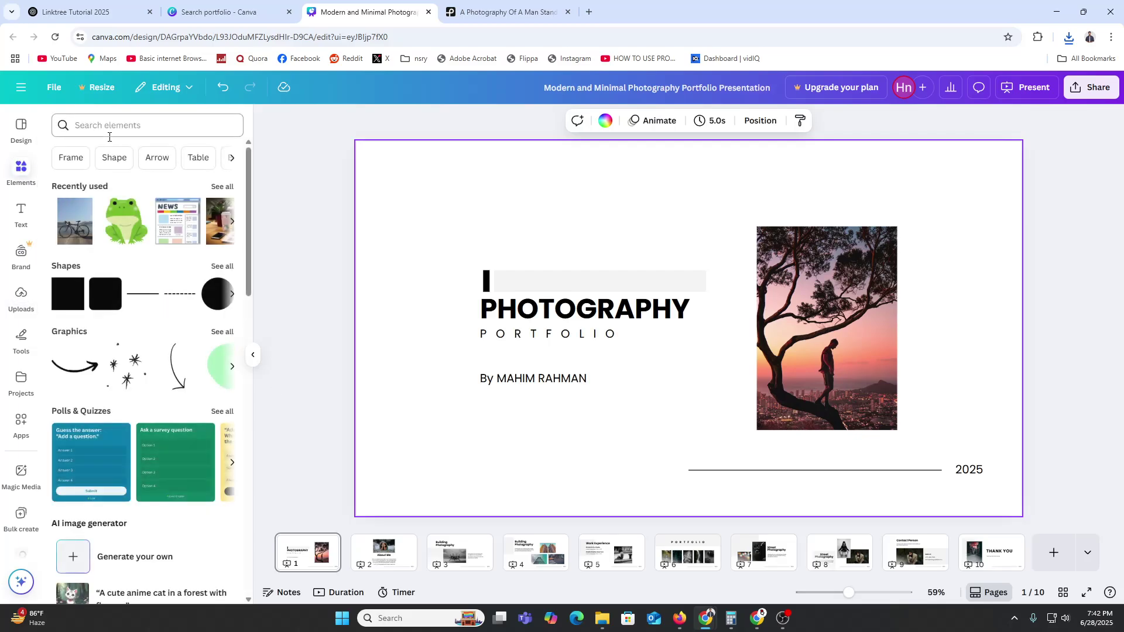
left_click(227, 187)
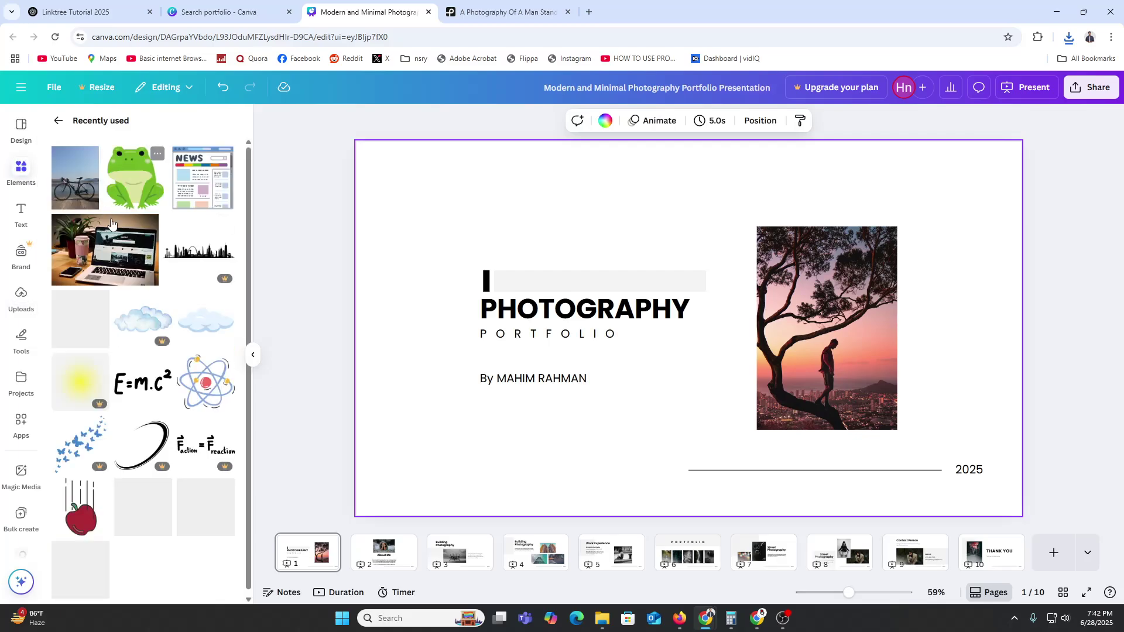
scroll(100, 304, "down", 3)
scroll(100, 304, "up", 3)
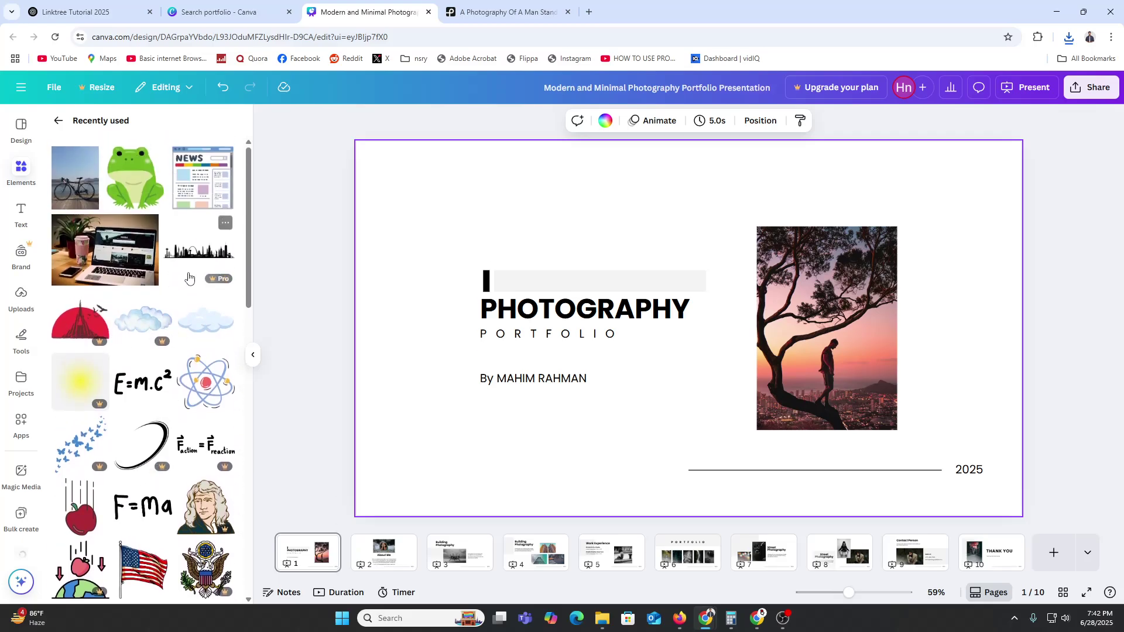
left_click(205, 322)
left_click_drag(720, 350, 459, 163)
left_click(447, 229)
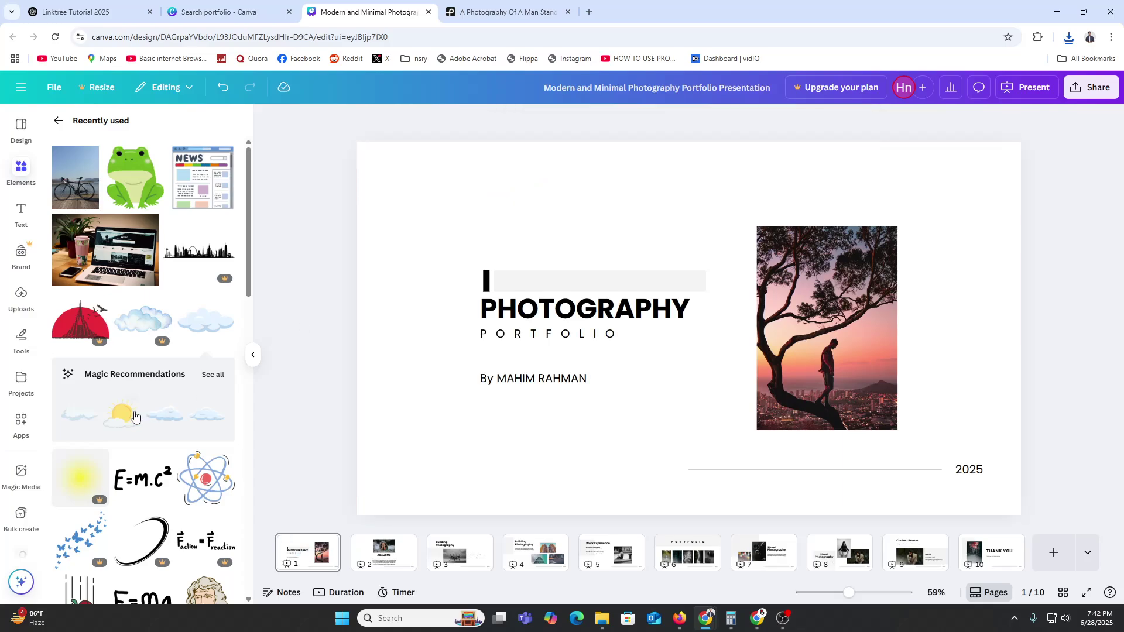
scroll(137, 424, "down", 2)
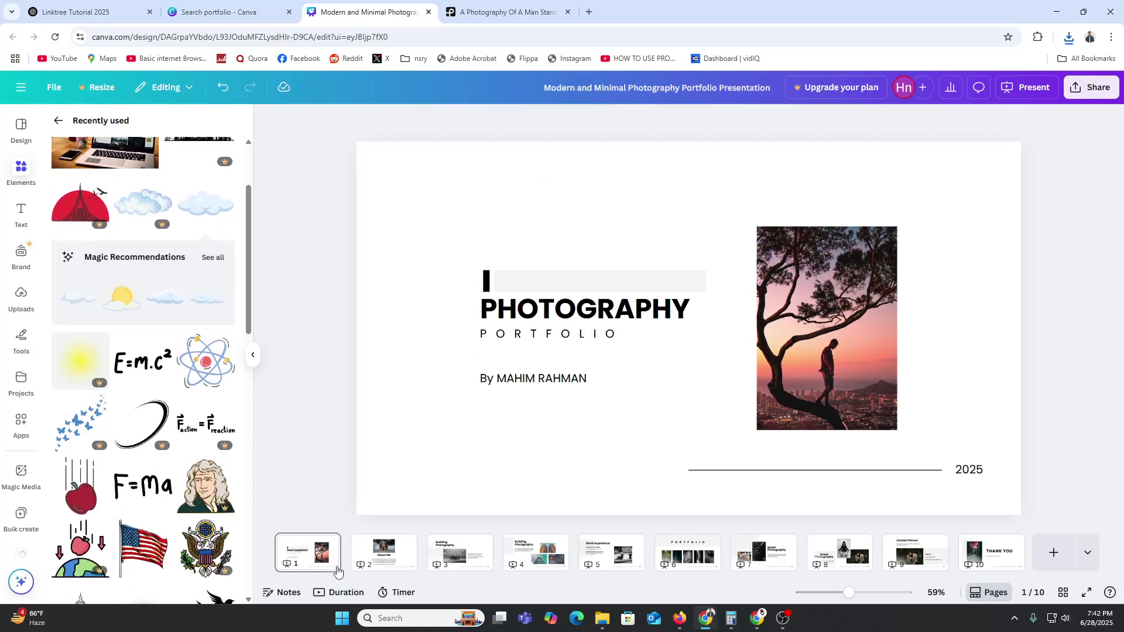
left_click(391, 564)
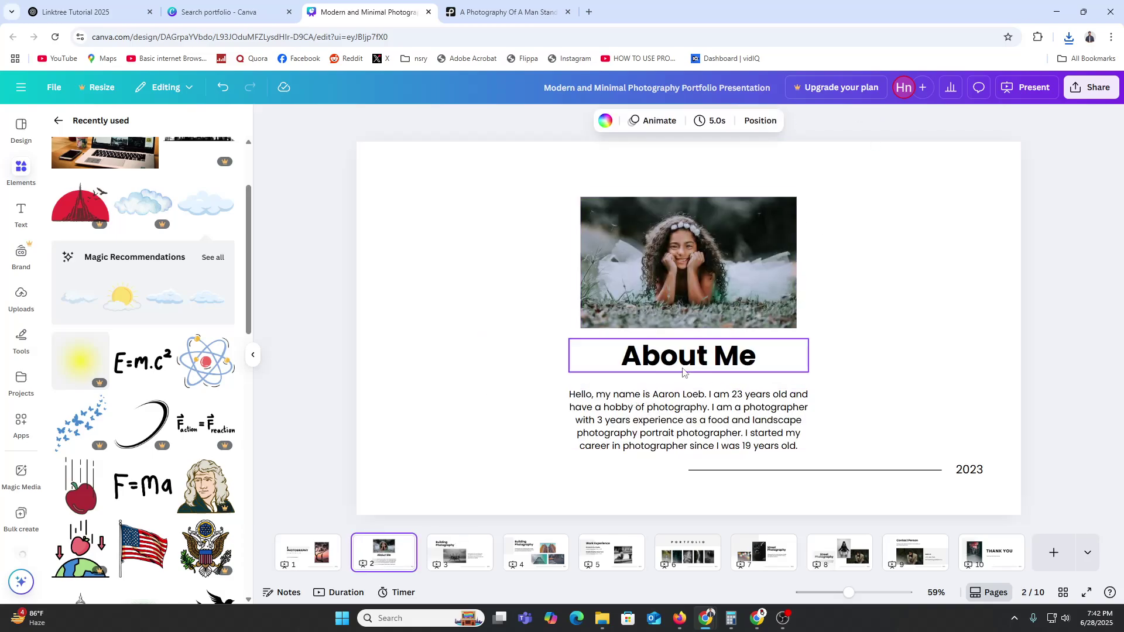
double_click(634, 403)
left_click(690, 407)
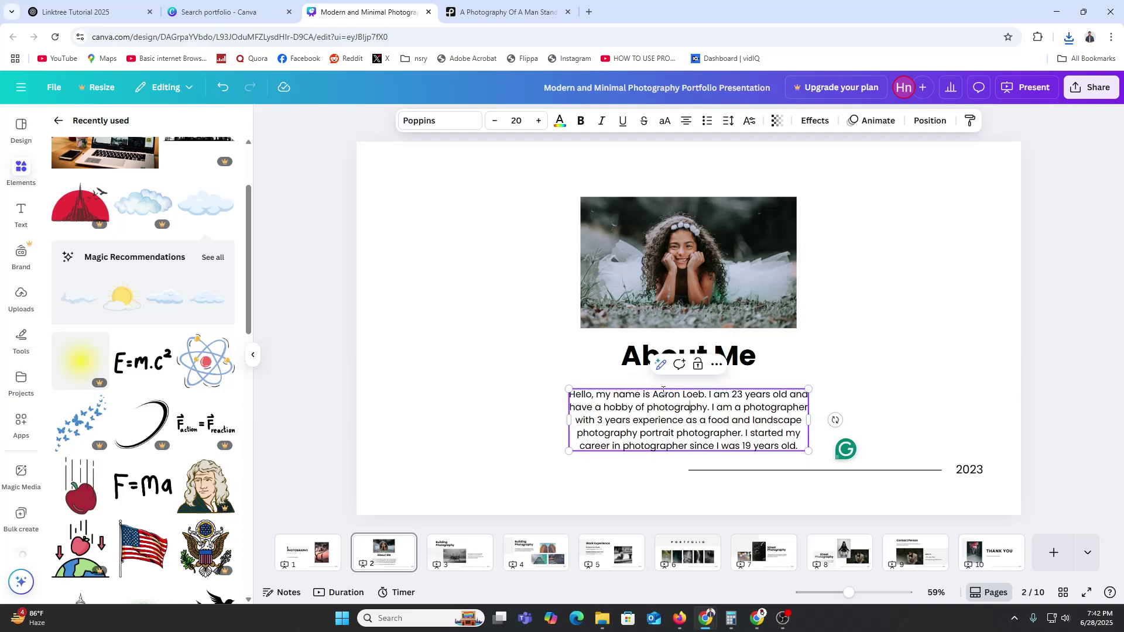
left_click_drag(654, 394, 705, 394)
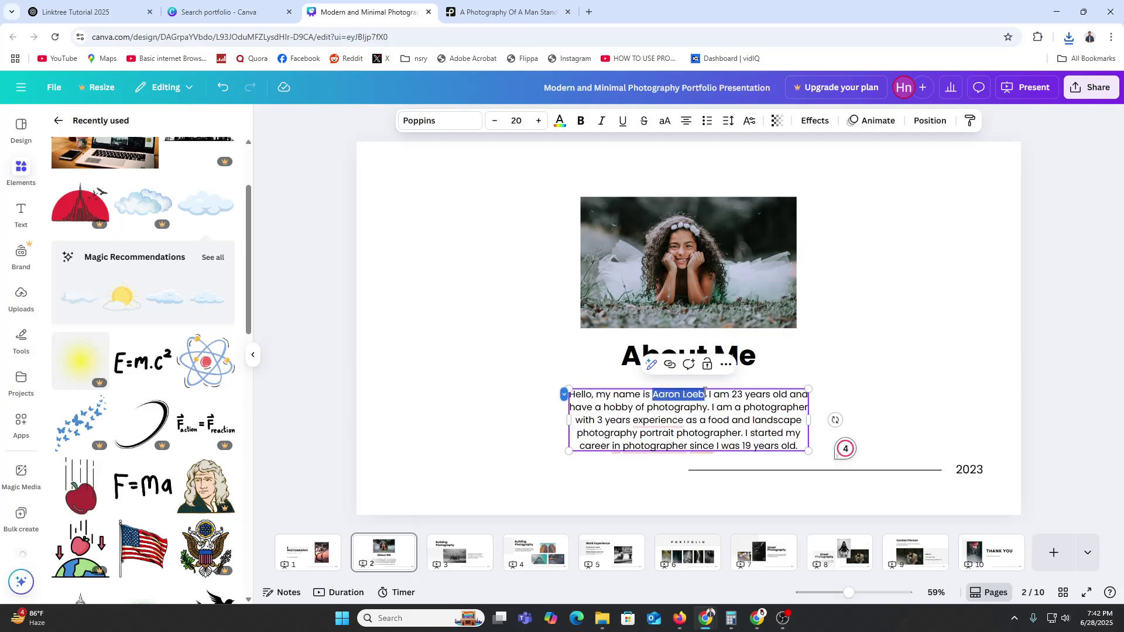
type("Mahim rahman")
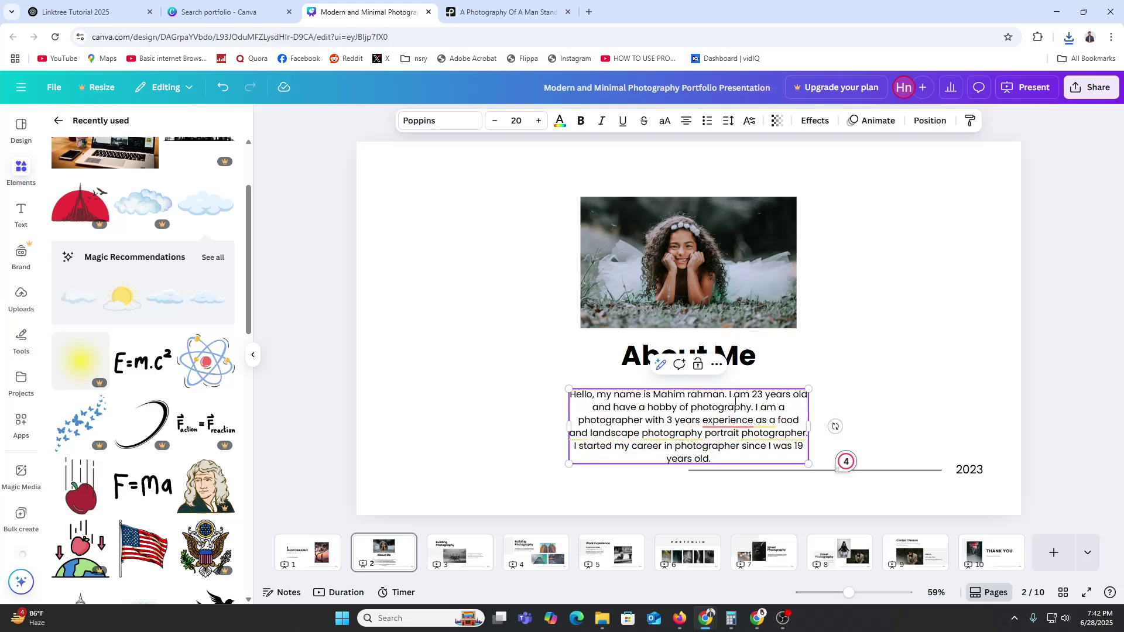
left_click(896, 381)
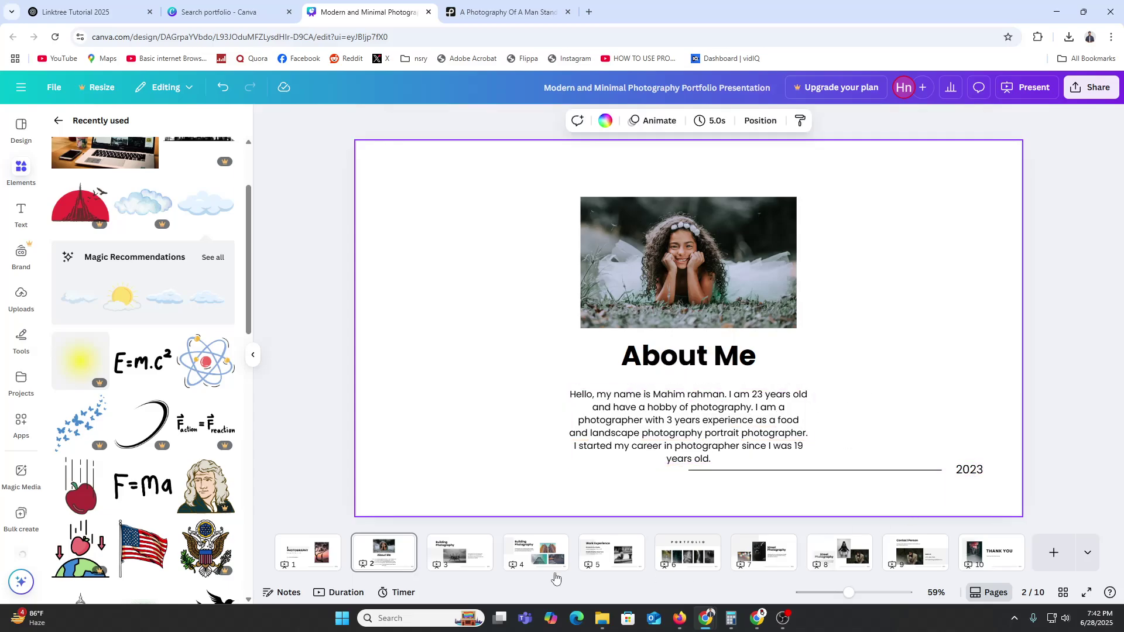
left_click(463, 550)
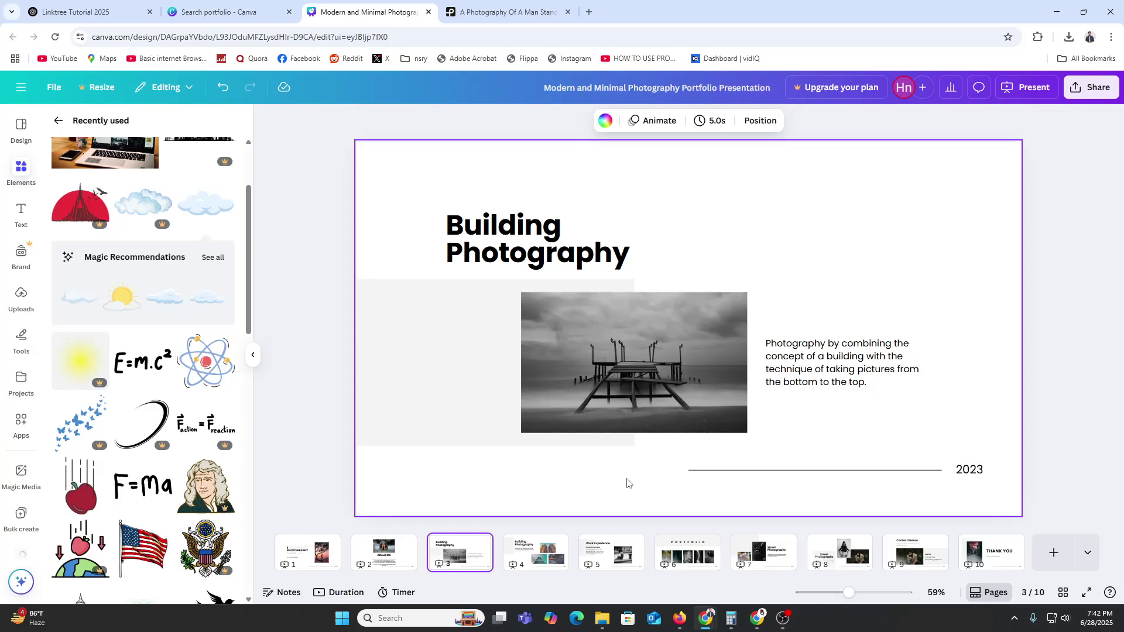
left_click(403, 565)
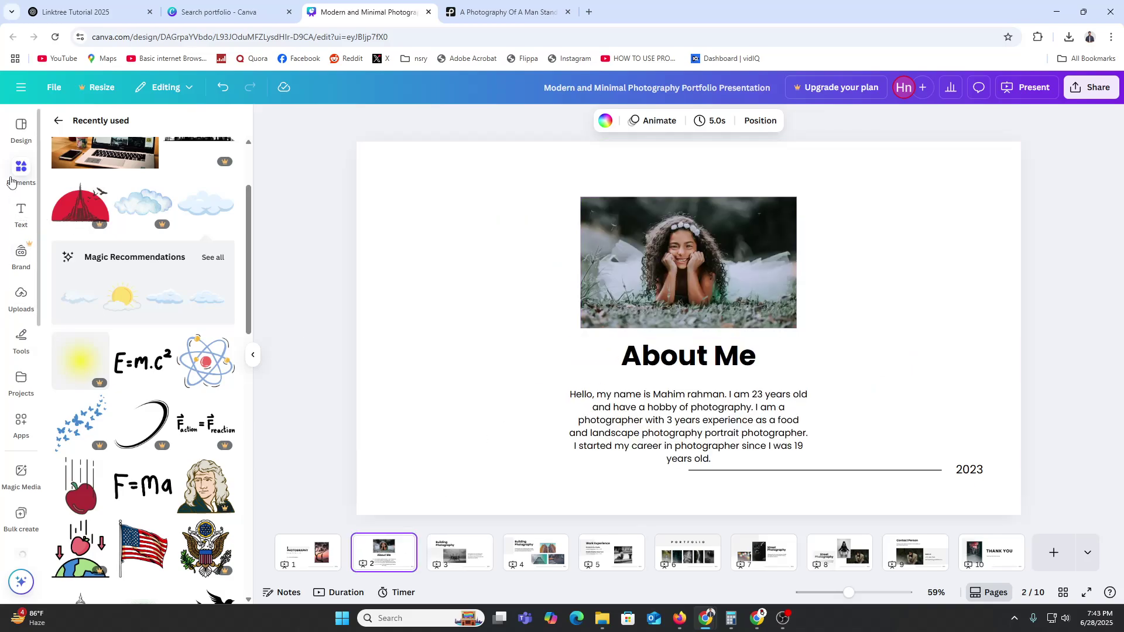
- Search the Elements library for 'about me'
scroll(147, 381, "up", 2)
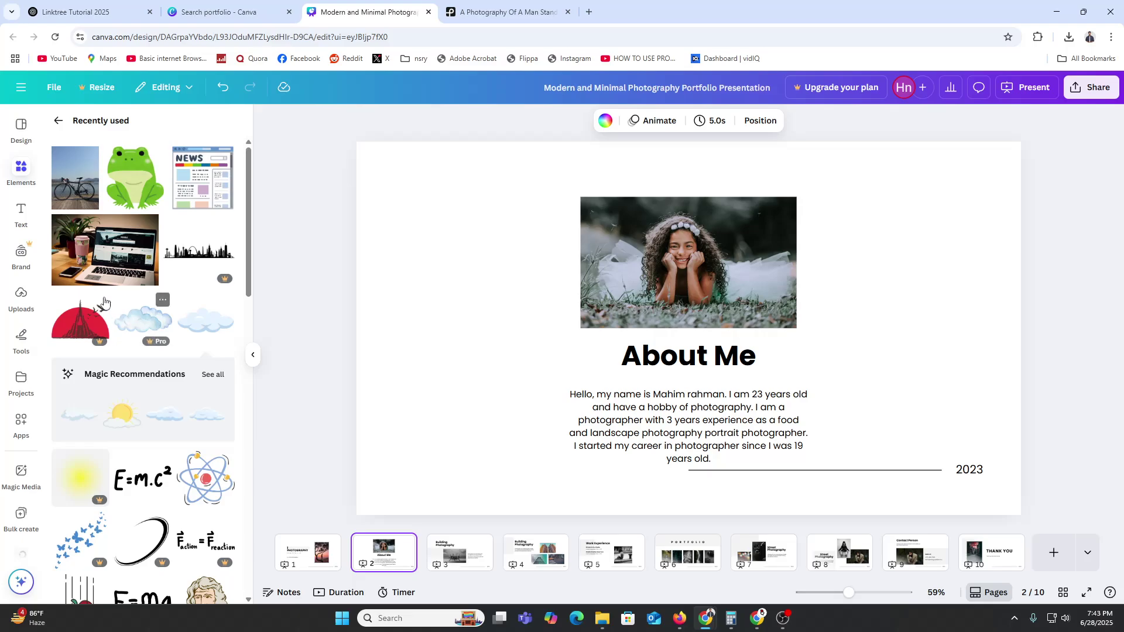
left_click(21, 170)
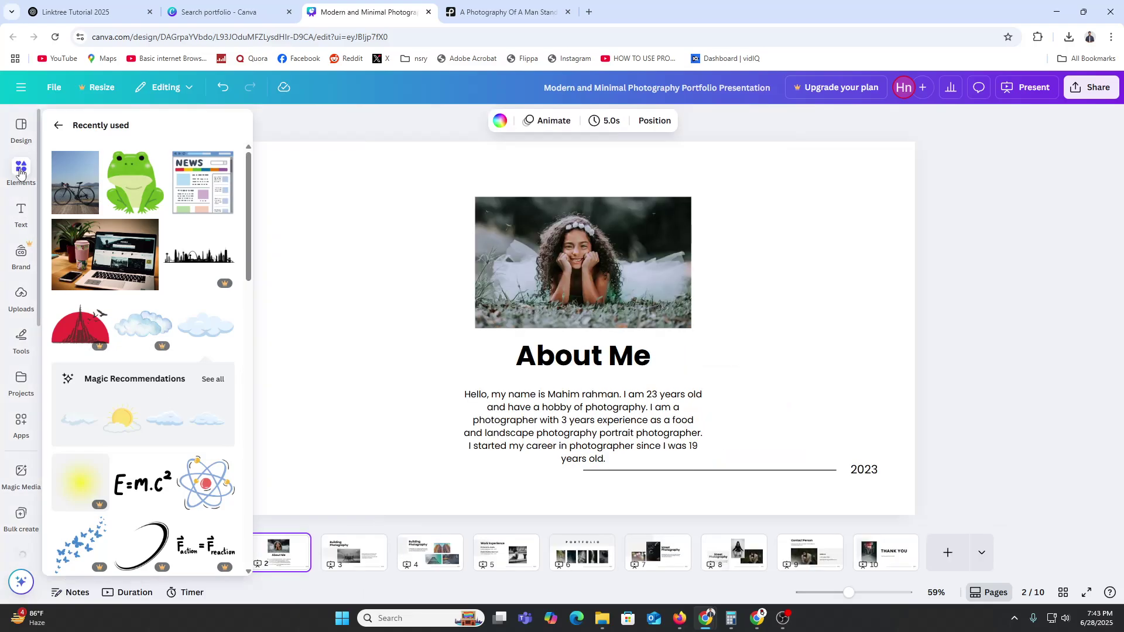
left_click(59, 126)
left_click(141, 131)
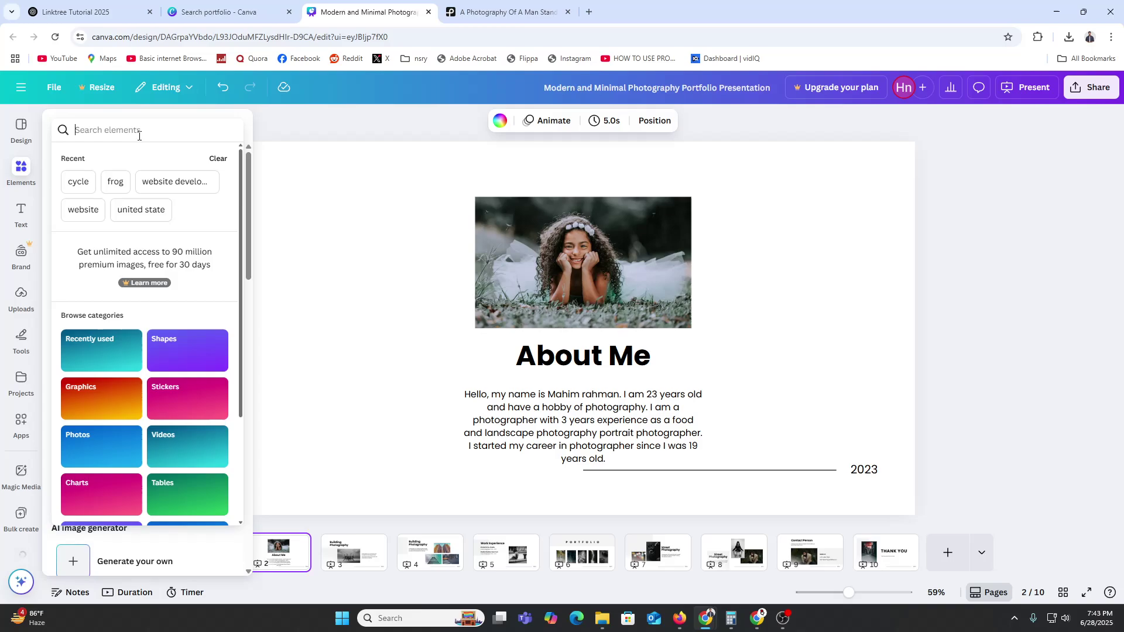
type("about me")
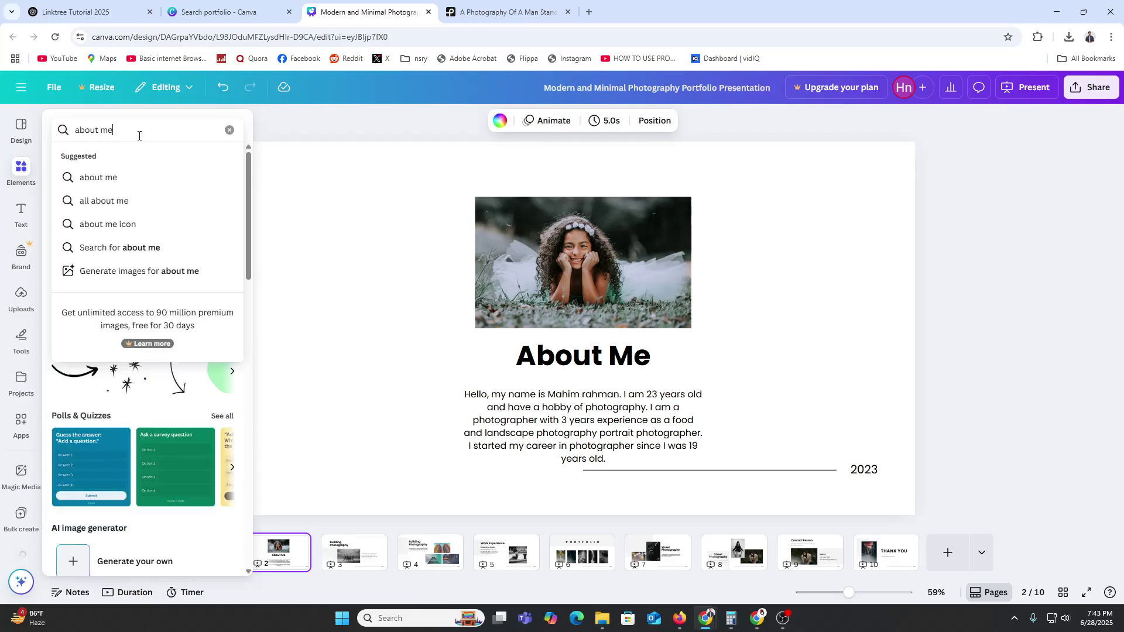
key("Return")
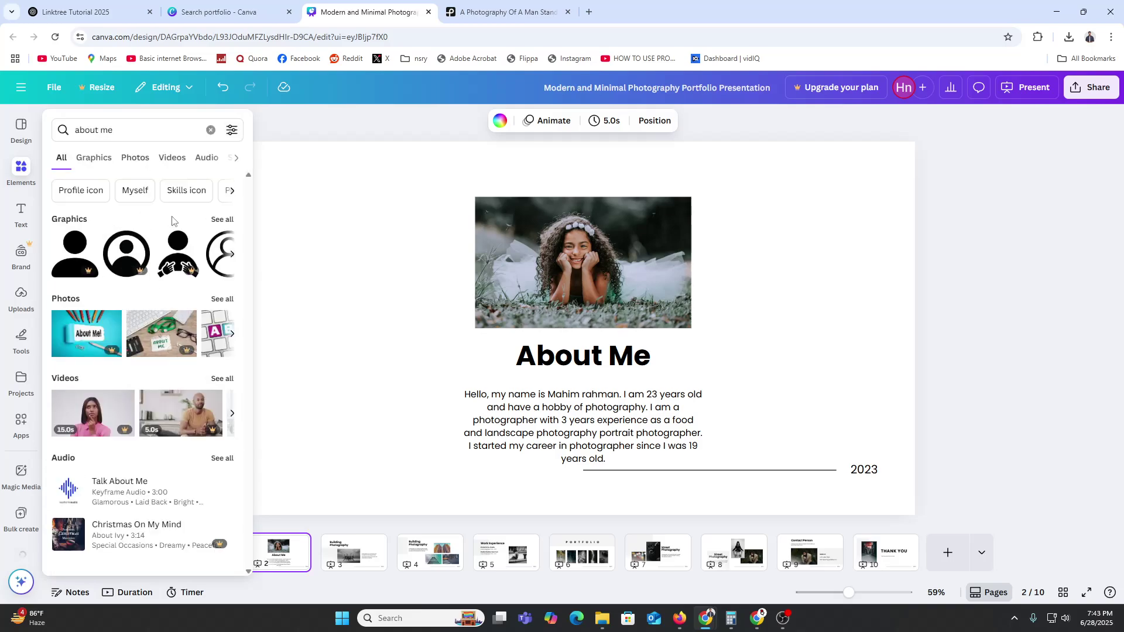
- Drag the smiling man-with-laptop photo from the about me photos into the About Me frame
left_click(21, 298)
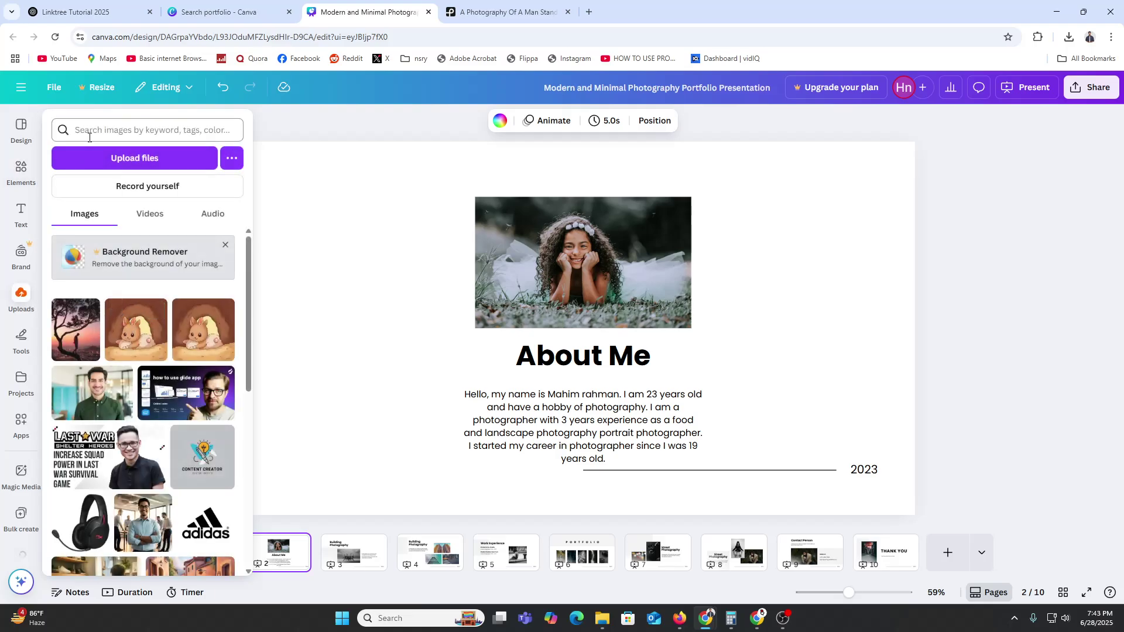
left_click(21, 299)
left_click(21, 214)
left_click(21, 171)
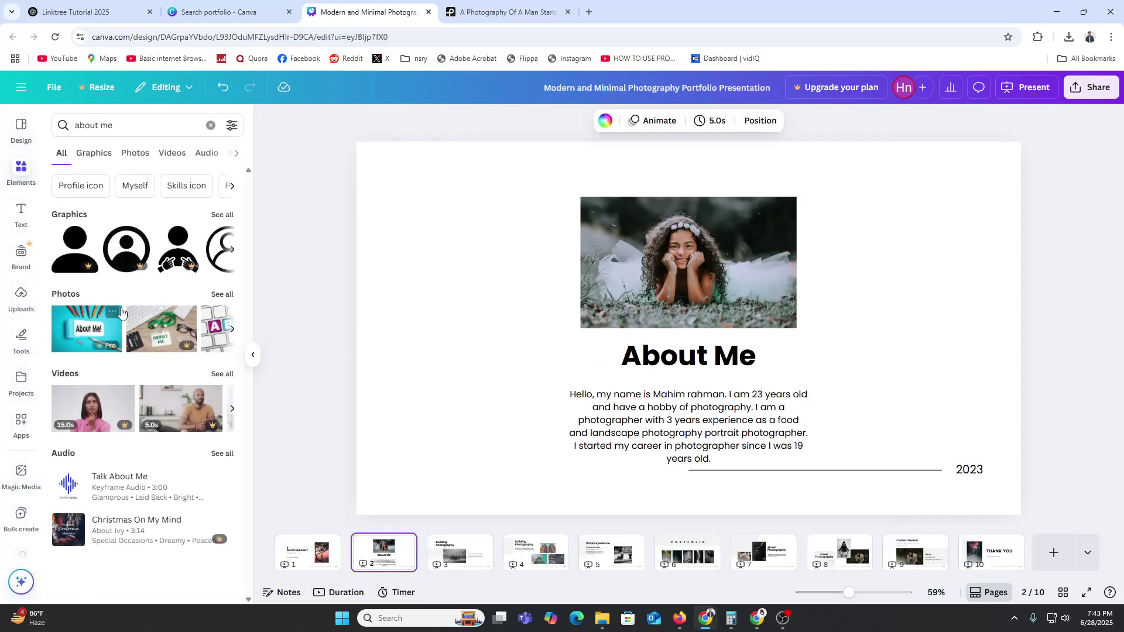
left_click(222, 296)
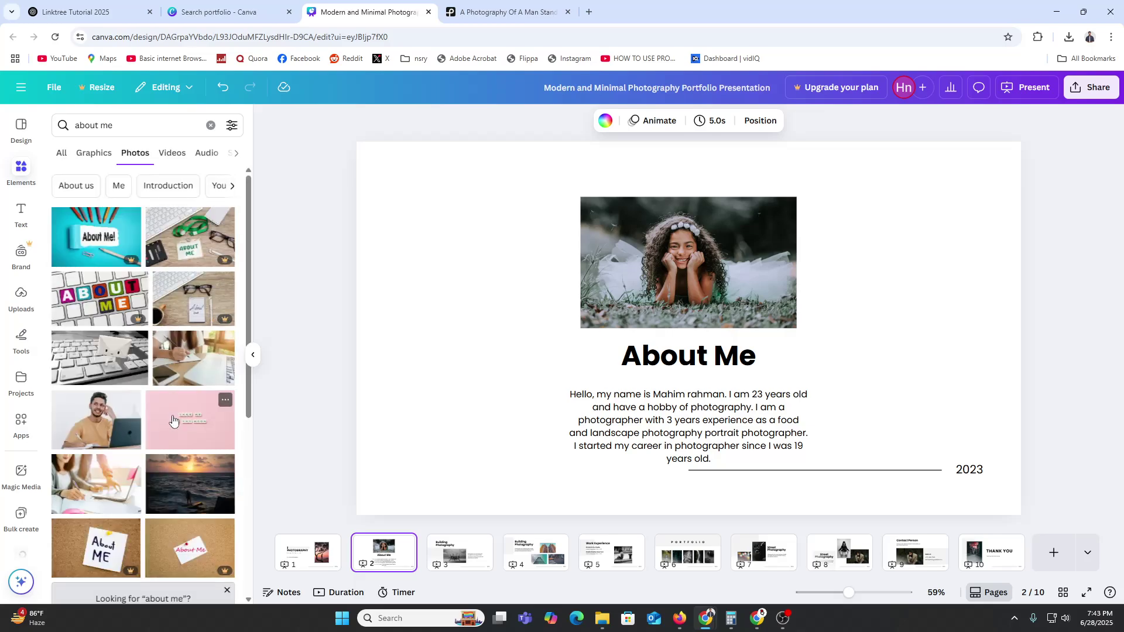
scroll(147, 415, "down", 4)
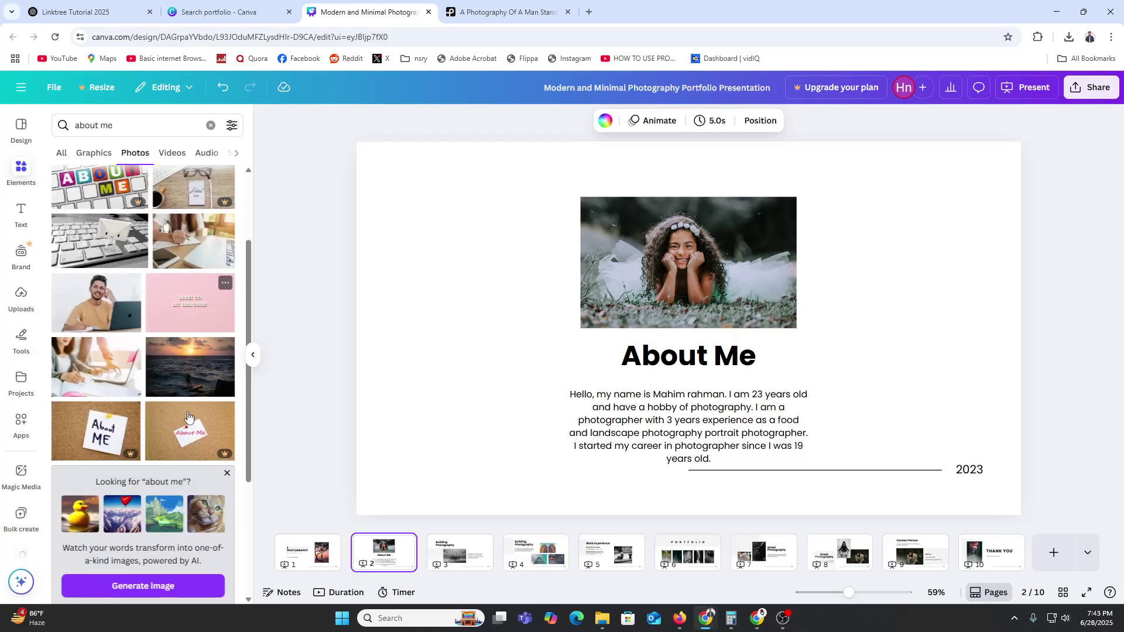
scroll(188, 413, "up", 2)
left_click_drag(96, 303, 610, 243)
left_click(891, 294)
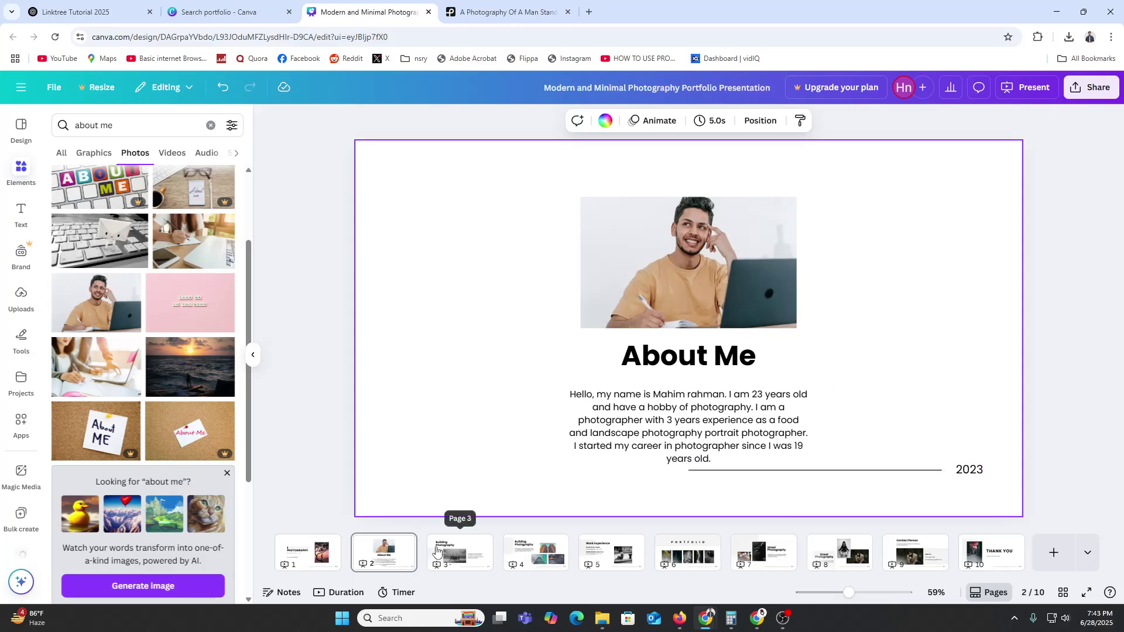
left_click(456, 553)
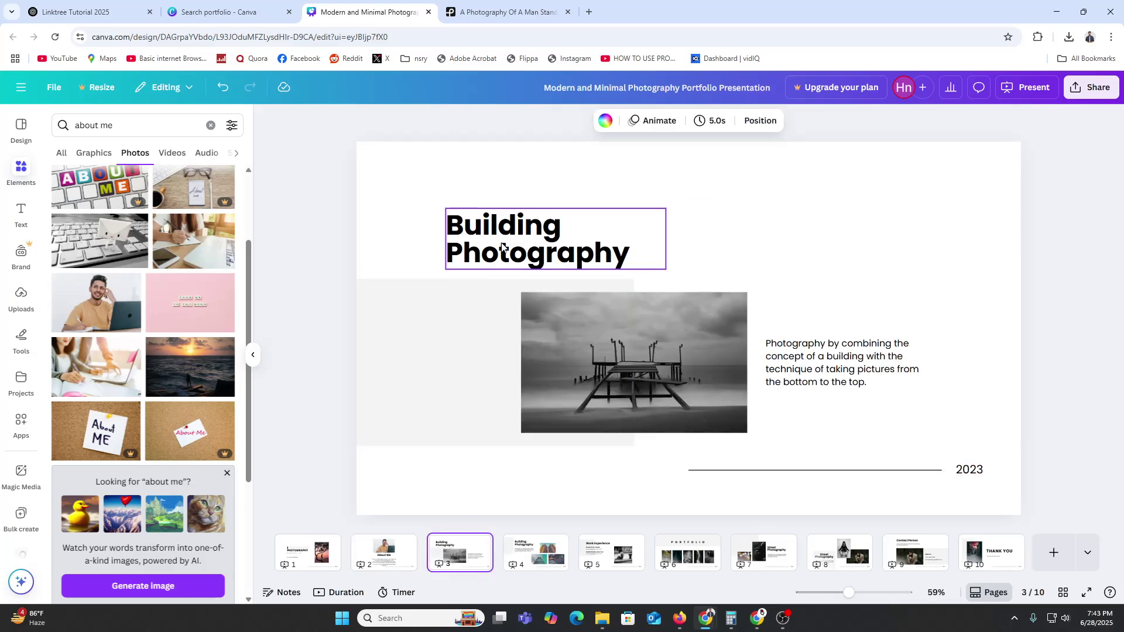
- On page 3, swap the grey pier photo for the sunset sea photo and change 2023 to 2025
left_click(625, 368)
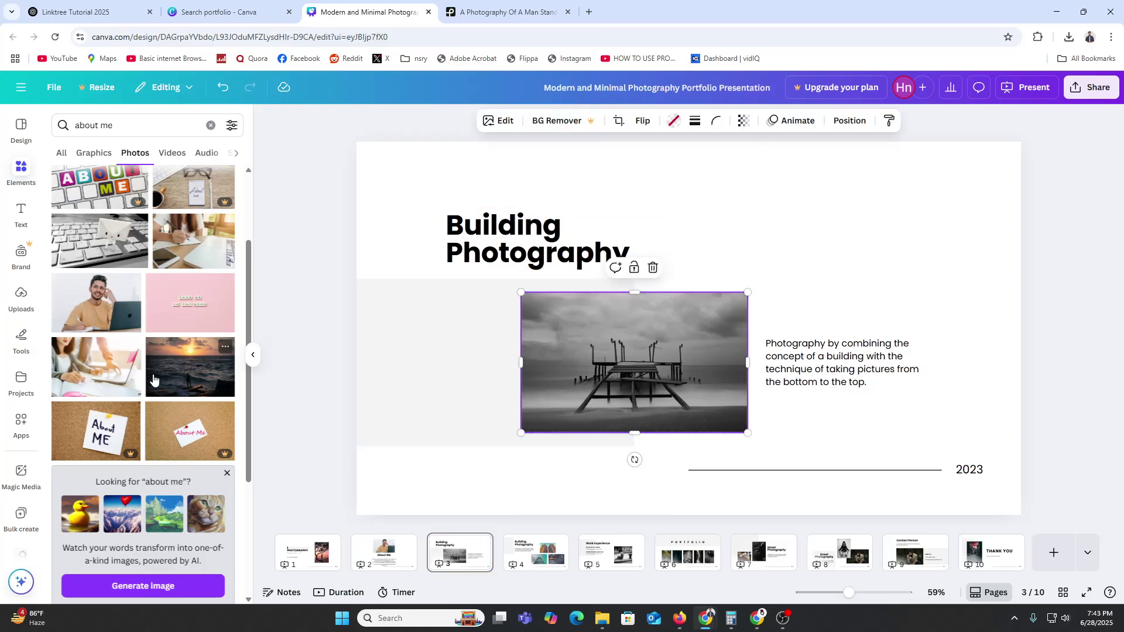
left_click_drag(153, 380, 544, 347)
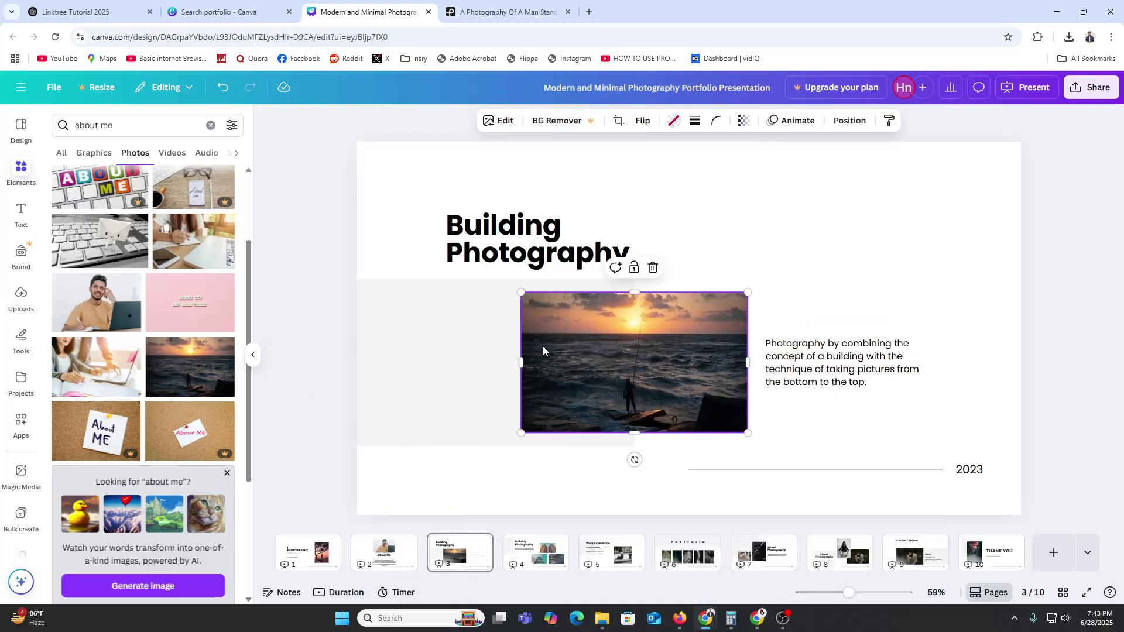
left_click(976, 474)
left_click(979, 474)
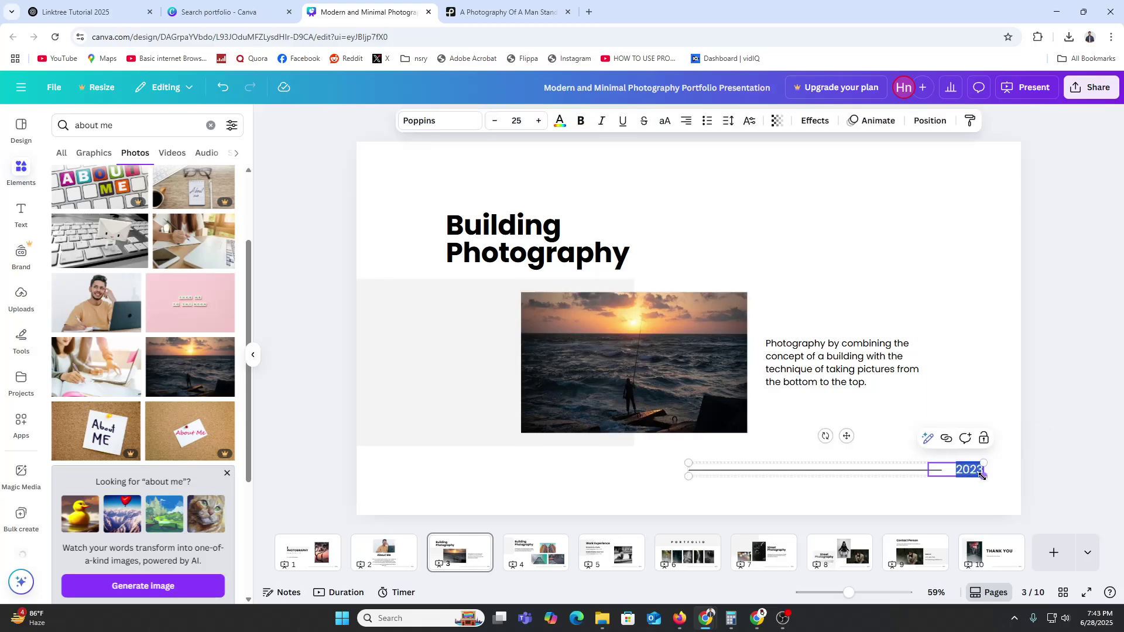
type("2025")
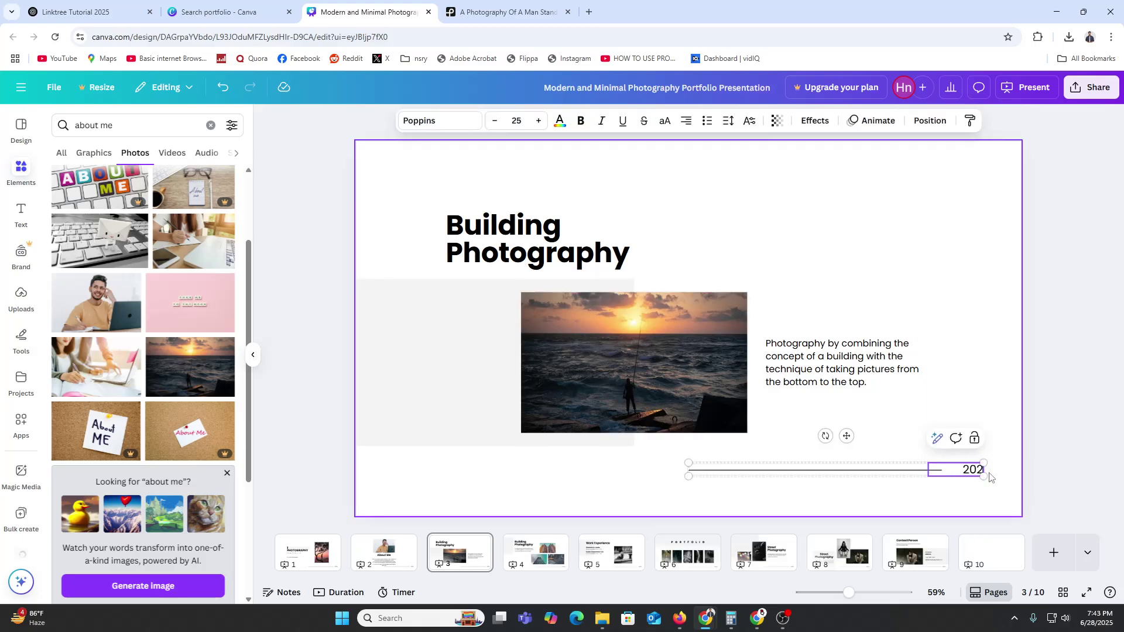
key("Return")
key("BackSpace")
left_click(971, 413)
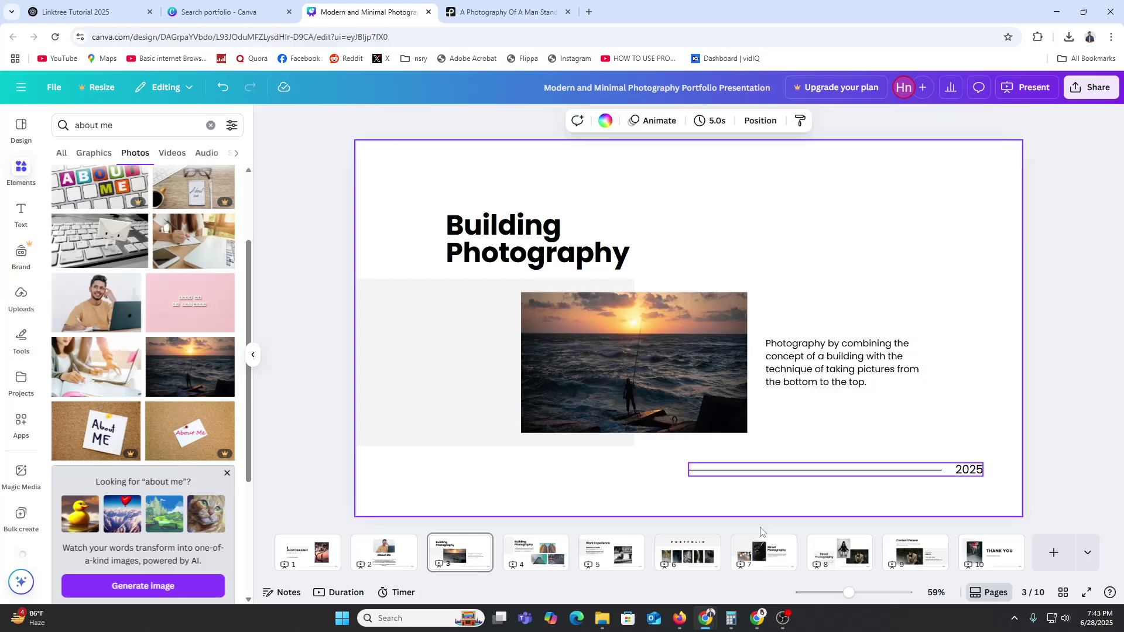
left_click(546, 553)
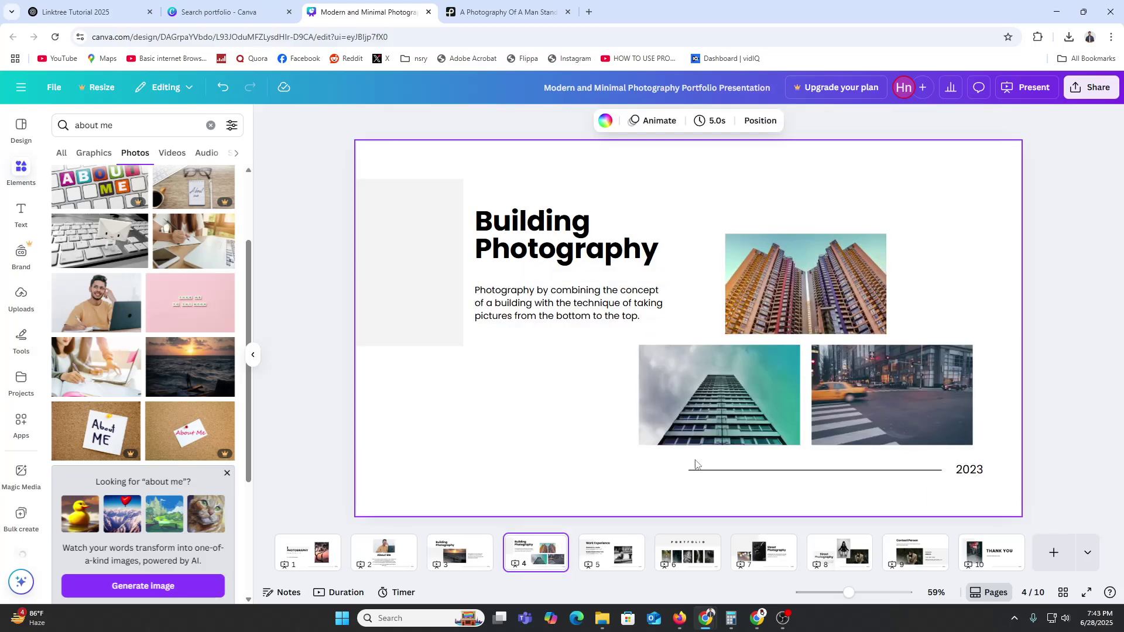
- Review the Work Experience page, then return to the About Me page and scroll the photo results
left_click(608, 569)
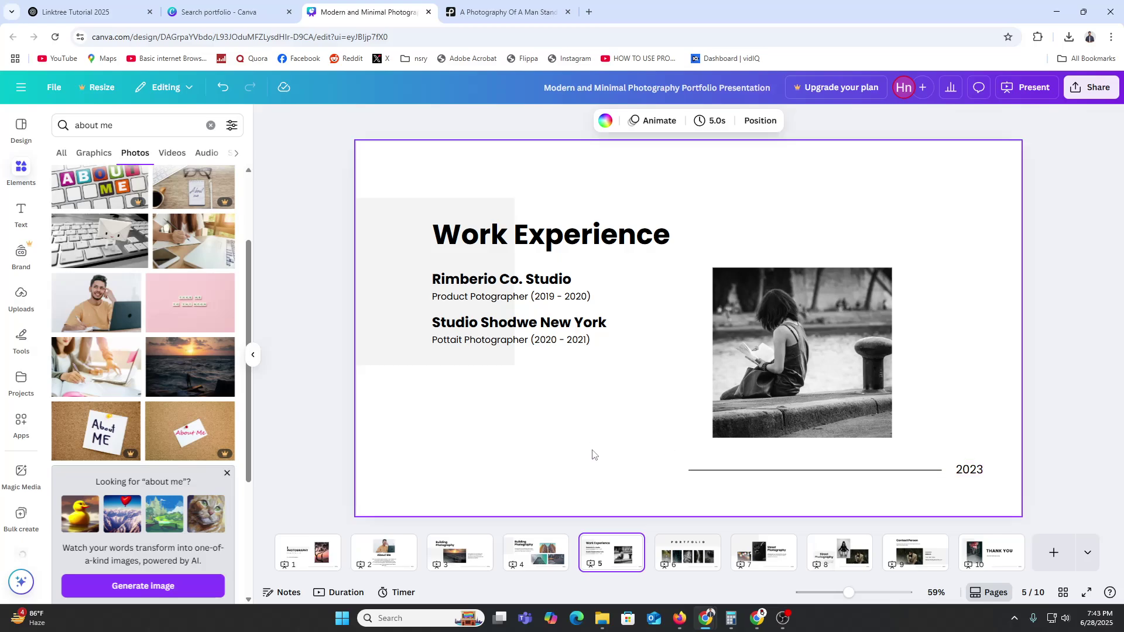
left_click(410, 557)
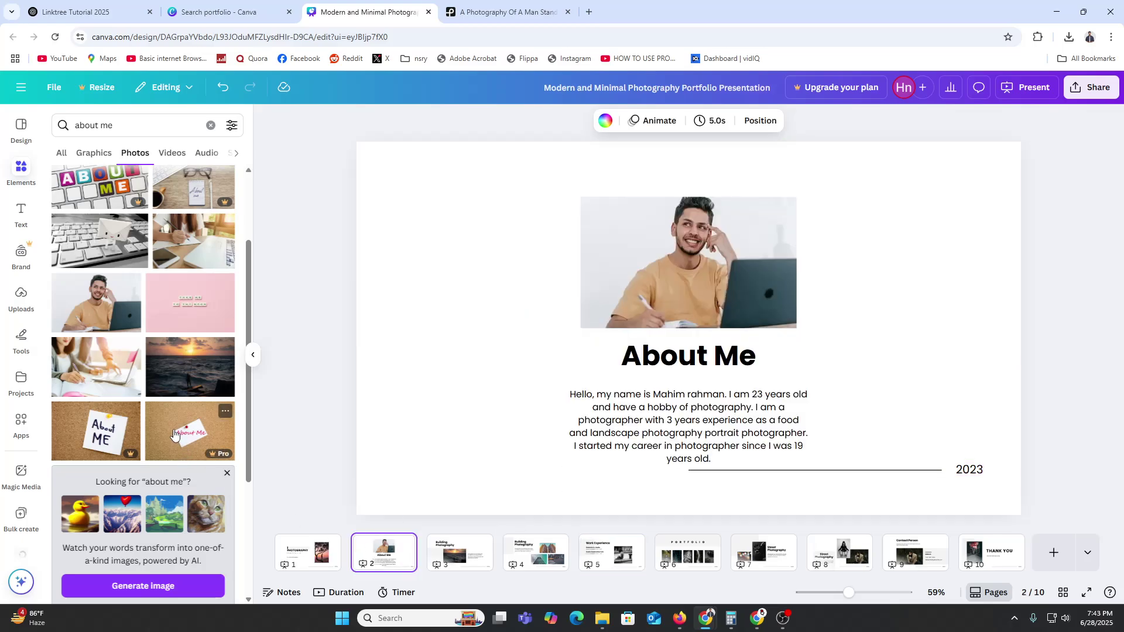
left_click_drag(175, 433, 146, 413)
scroll(138, 412, "down", 2)
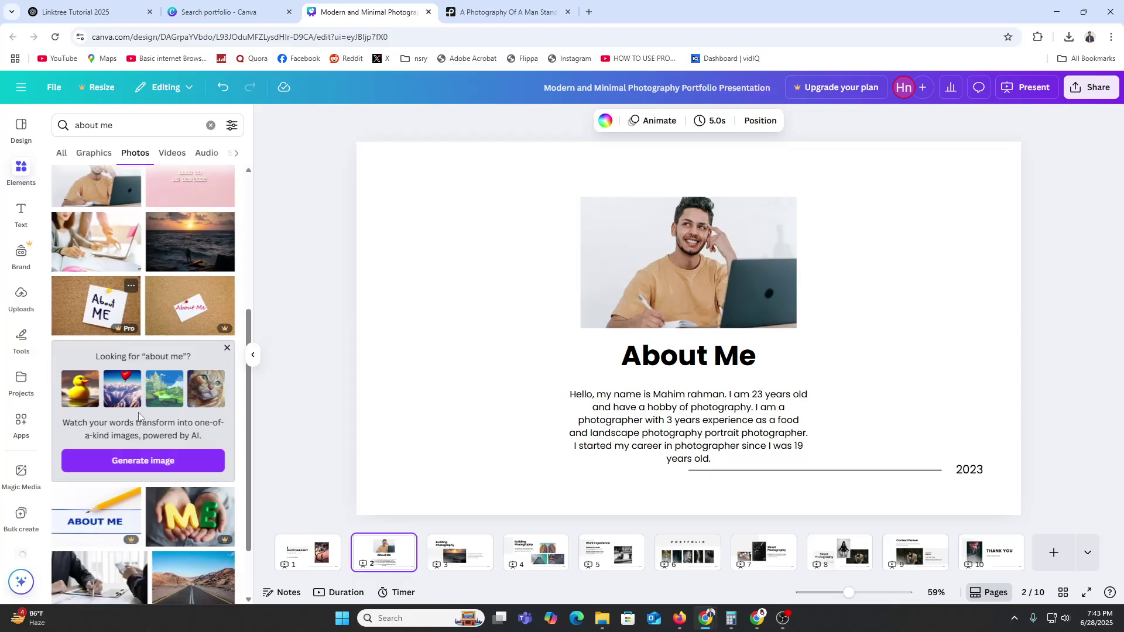
scroll(138, 412, "down", 5)
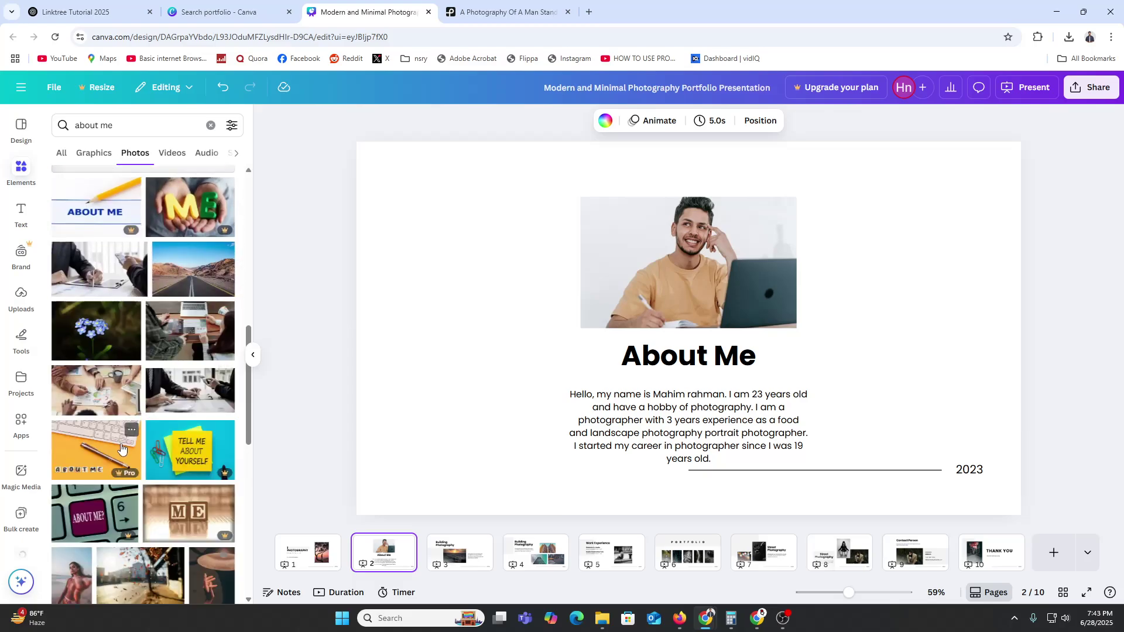
left_click(24, 473)
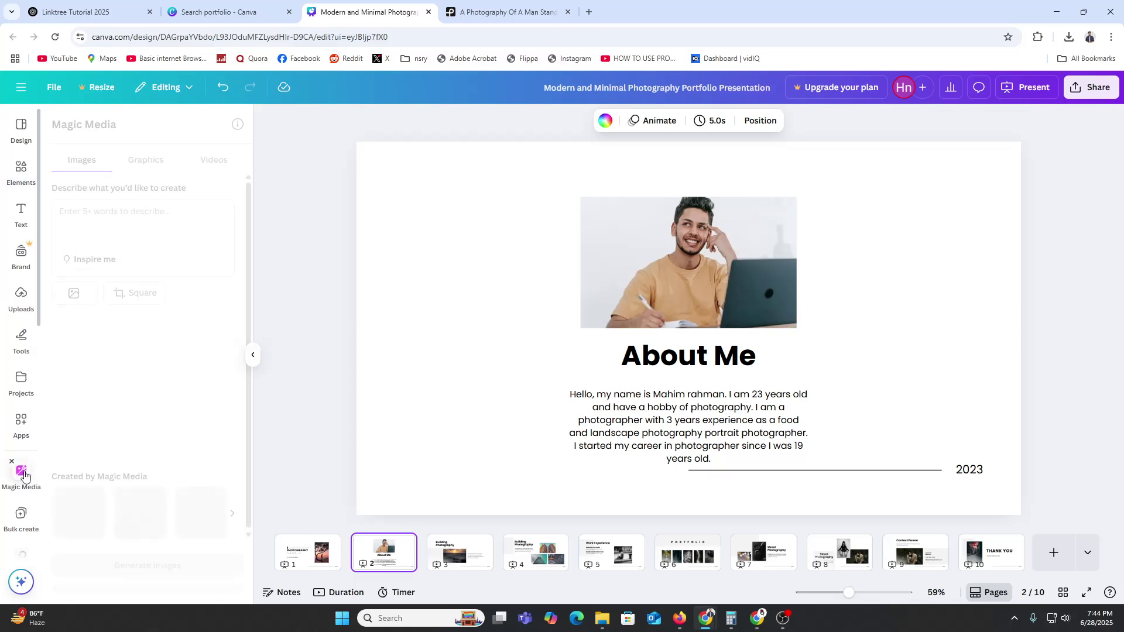
- Generate images from the prompt 'a fluffy dog is barking infront of a store' and drag one onto About Me
left_click(156, 237)
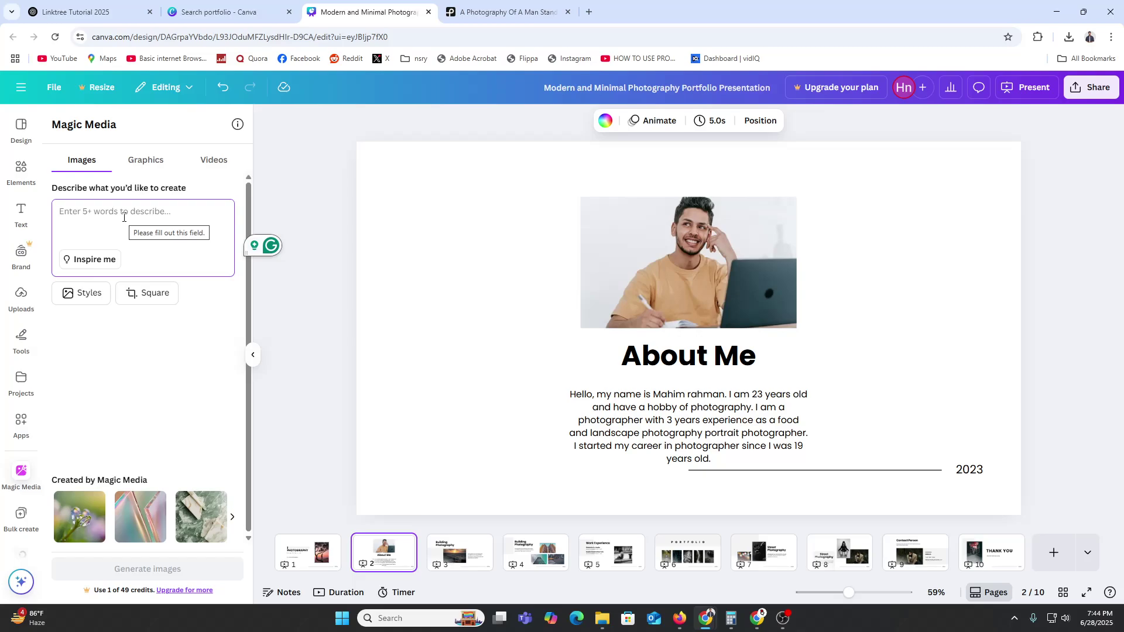
type("a")
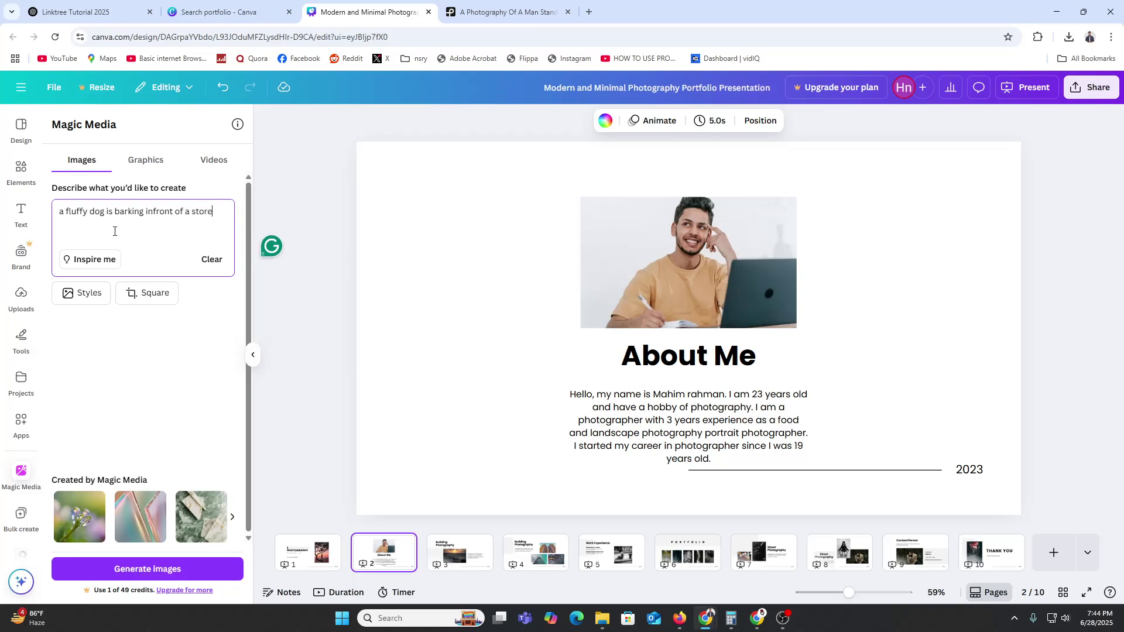
left_click(150, 569)
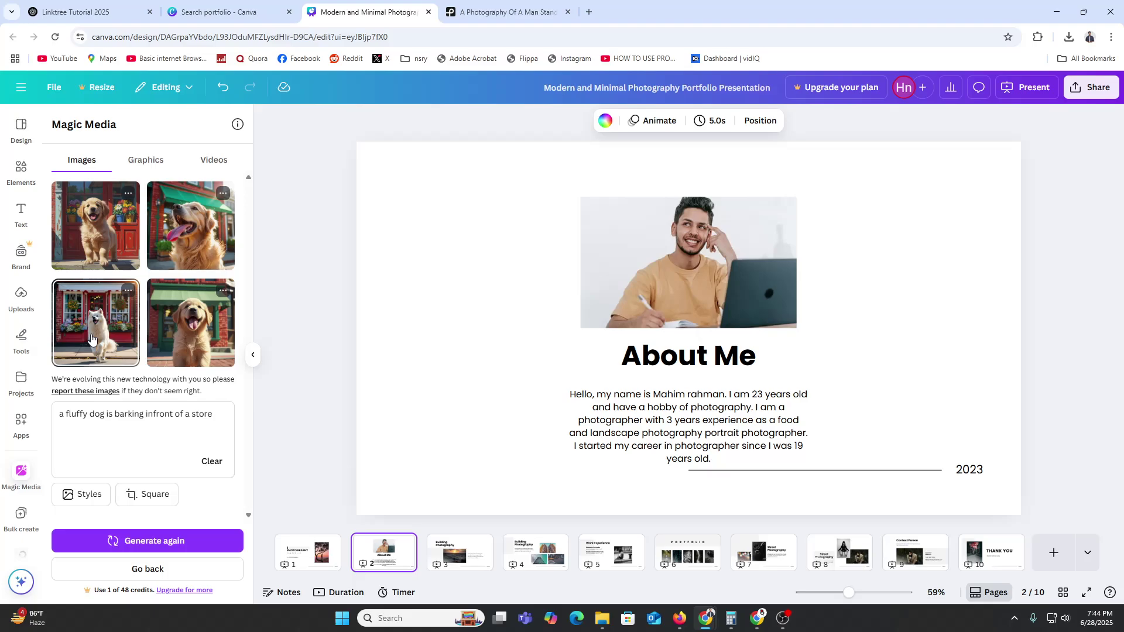
left_click_drag(91, 339, 411, 279)
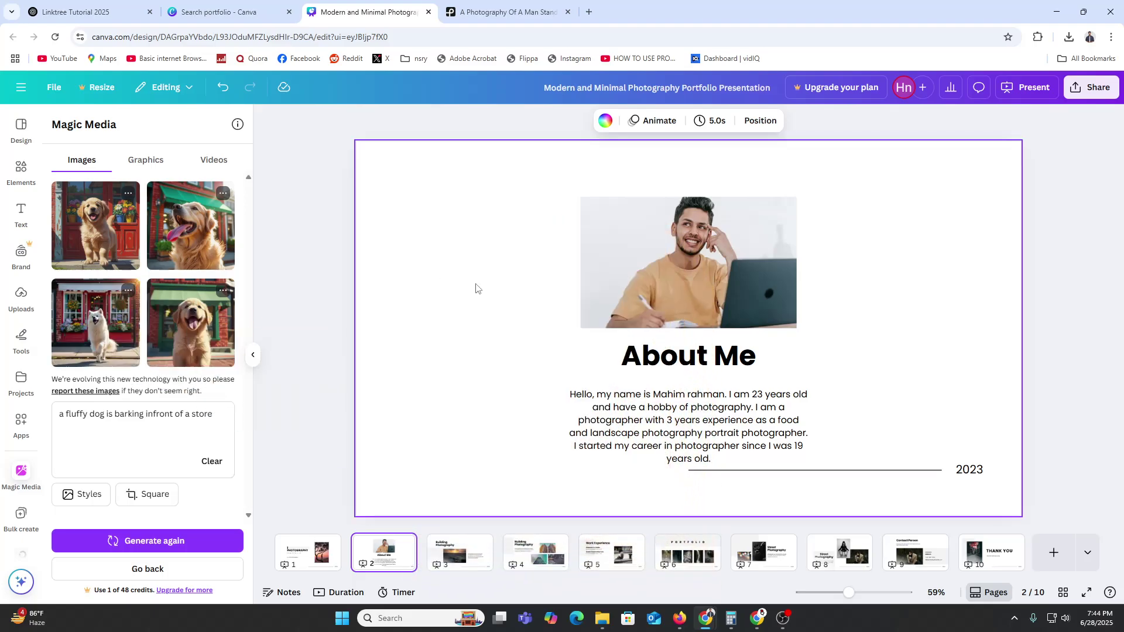
- Add the white dog image to About Me, shrunk to a small square beside the text
left_click(86, 324)
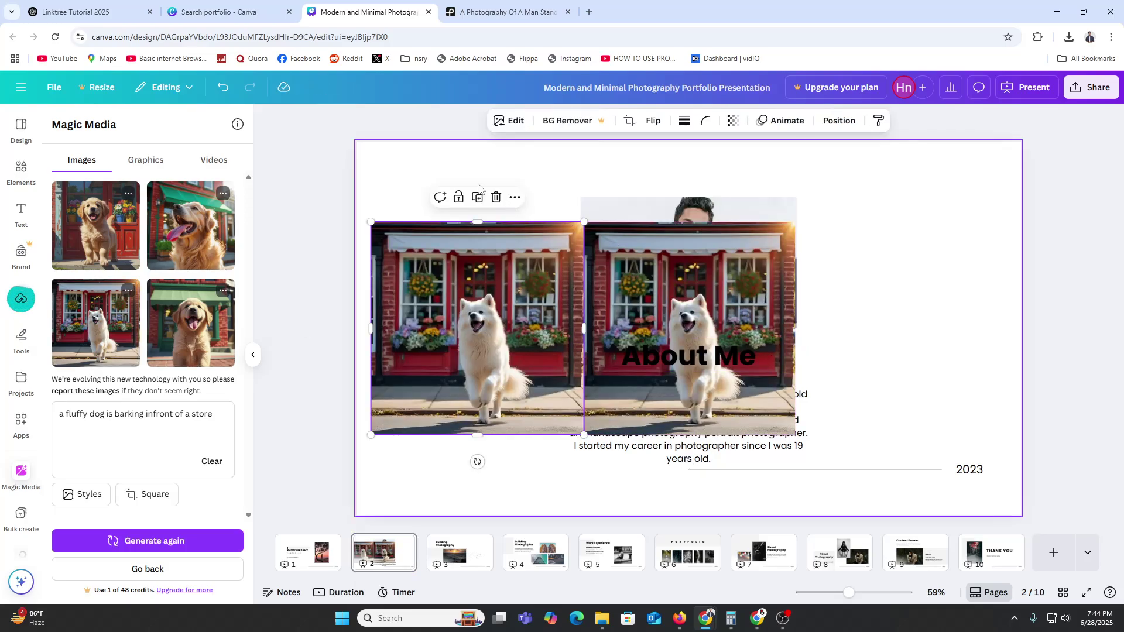
left_click(495, 202)
left_click(723, 273)
left_click_drag(701, 286, 513, 287)
left_click_drag(602, 221, 479, 349)
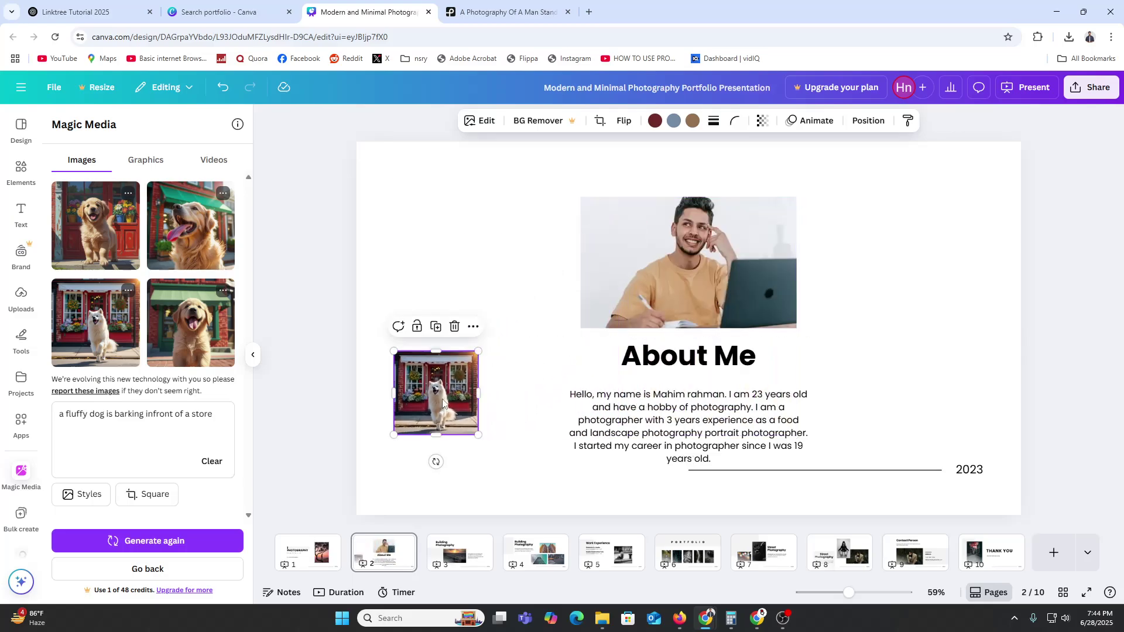
left_click_drag(439, 392, 452, 297)
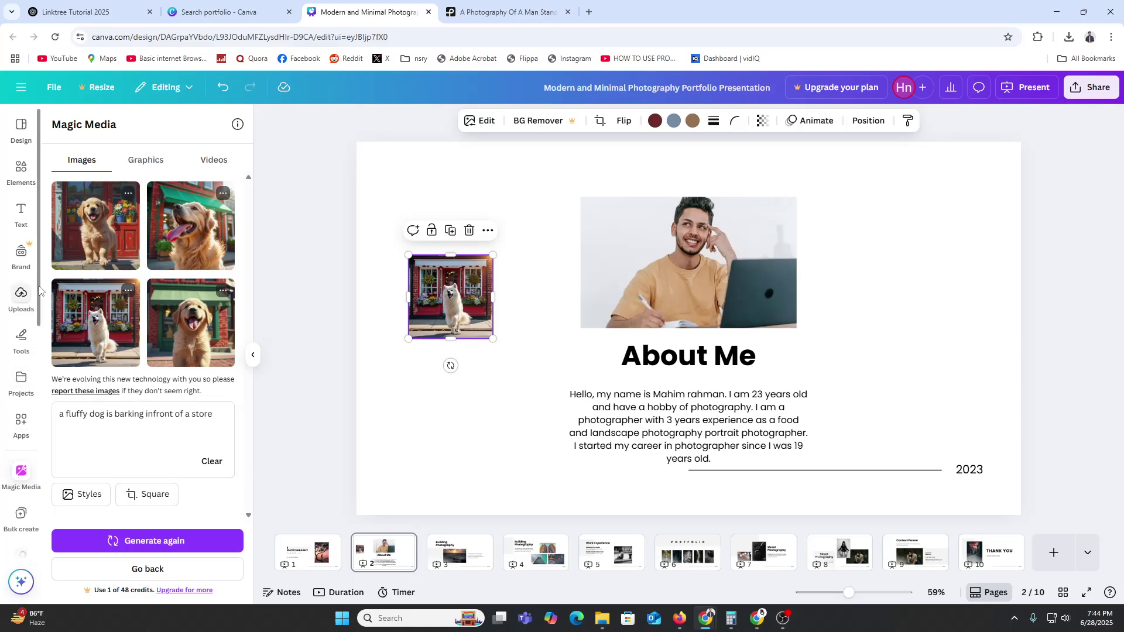
left_click_drag(415, 295, 504, 322)
- Undo the dog image placement so it is removed from the About Me page
key("ctrl+z")
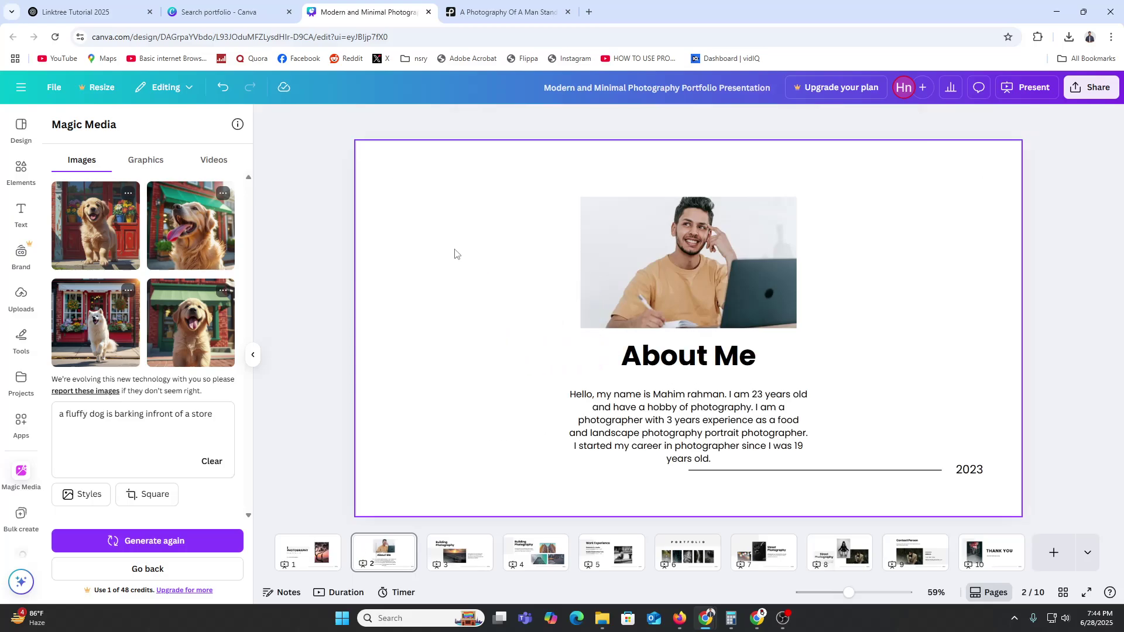
key("ctrl+z")
left_click(463, 550)
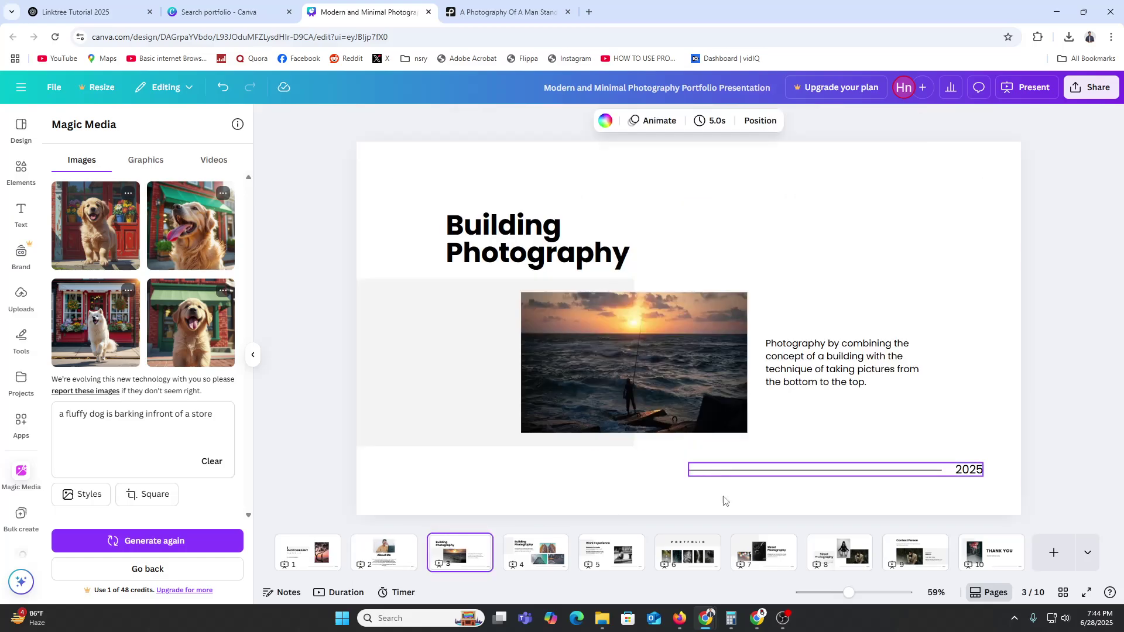
- Browse the presentation templates and scroll the deck in scroll view down to the THANK YOU page
left_click(21, 136)
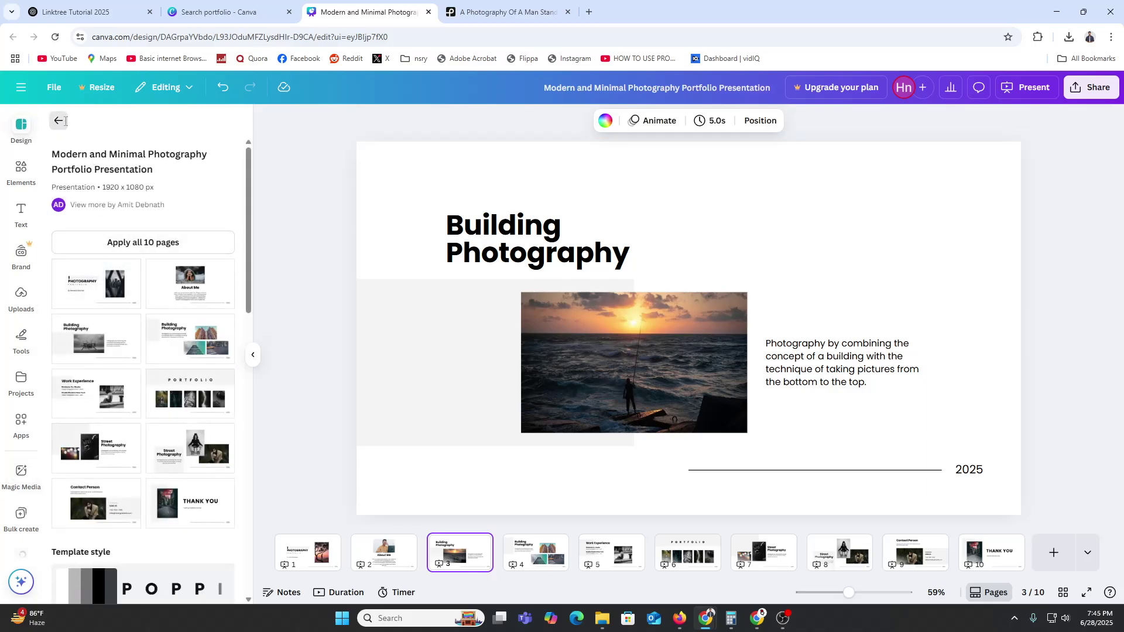
left_click(60, 120)
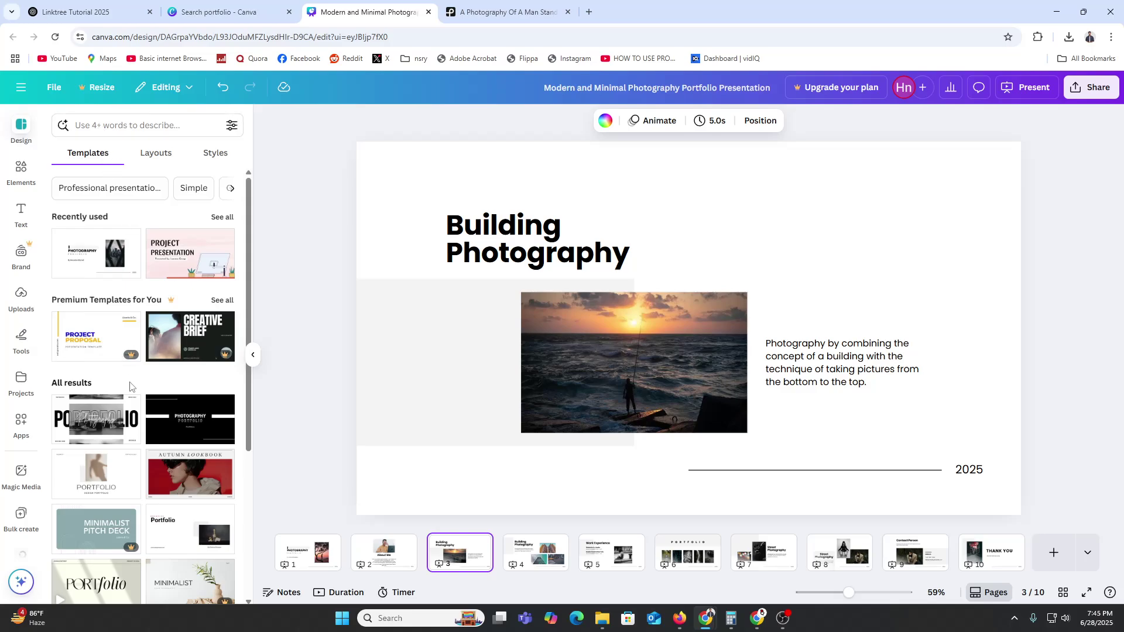
scroll(130, 387, "down", 2)
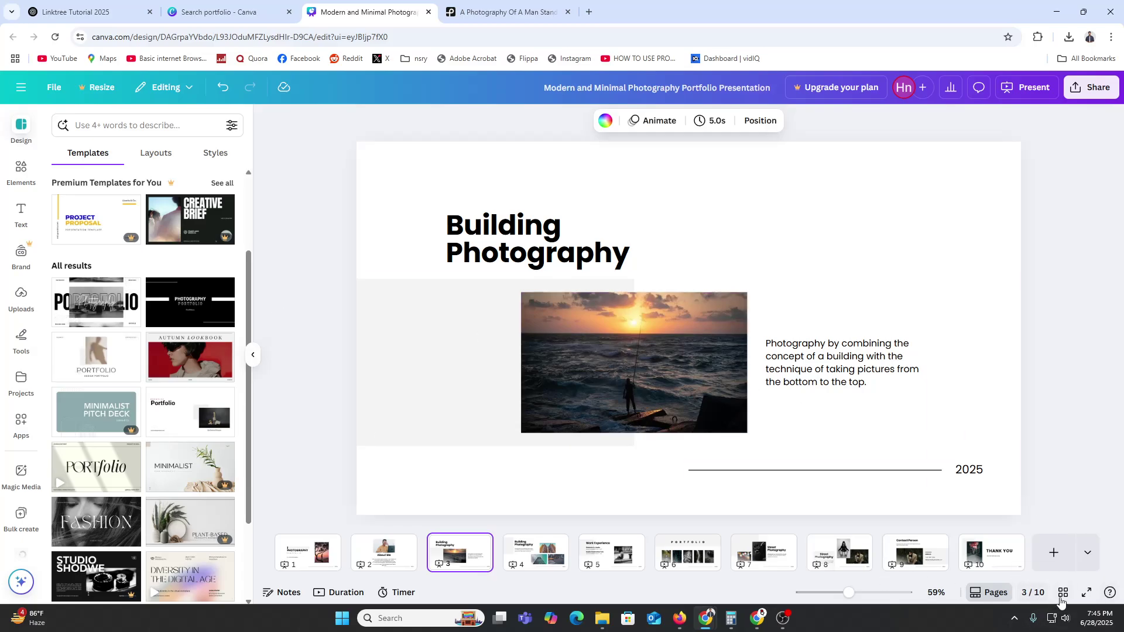
left_click(993, 593)
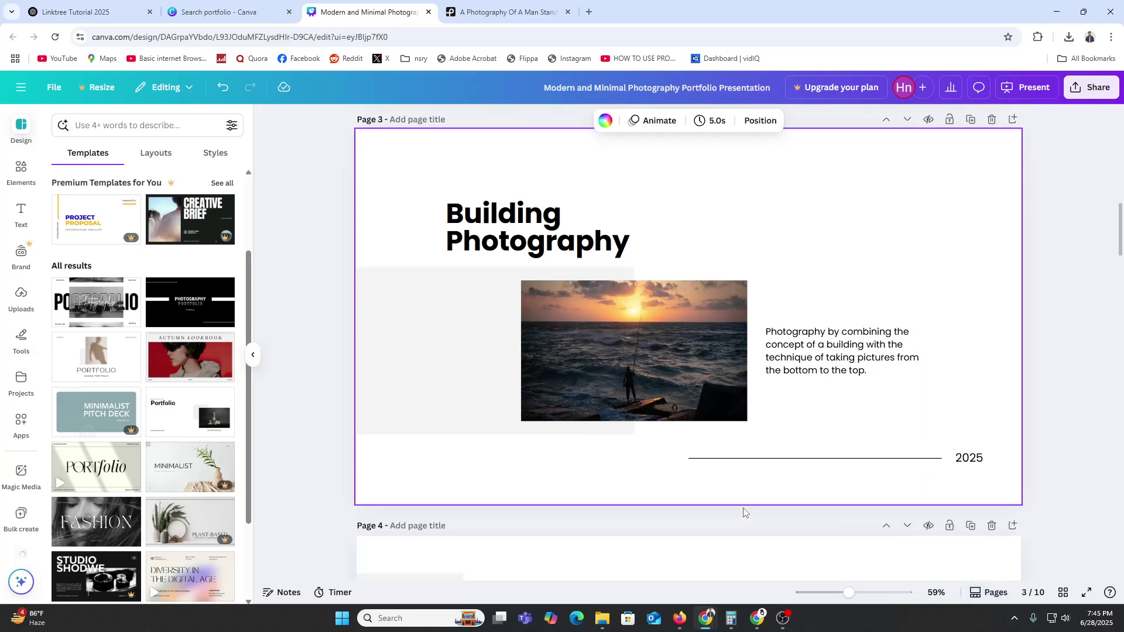
scroll(744, 513, "down", 20)
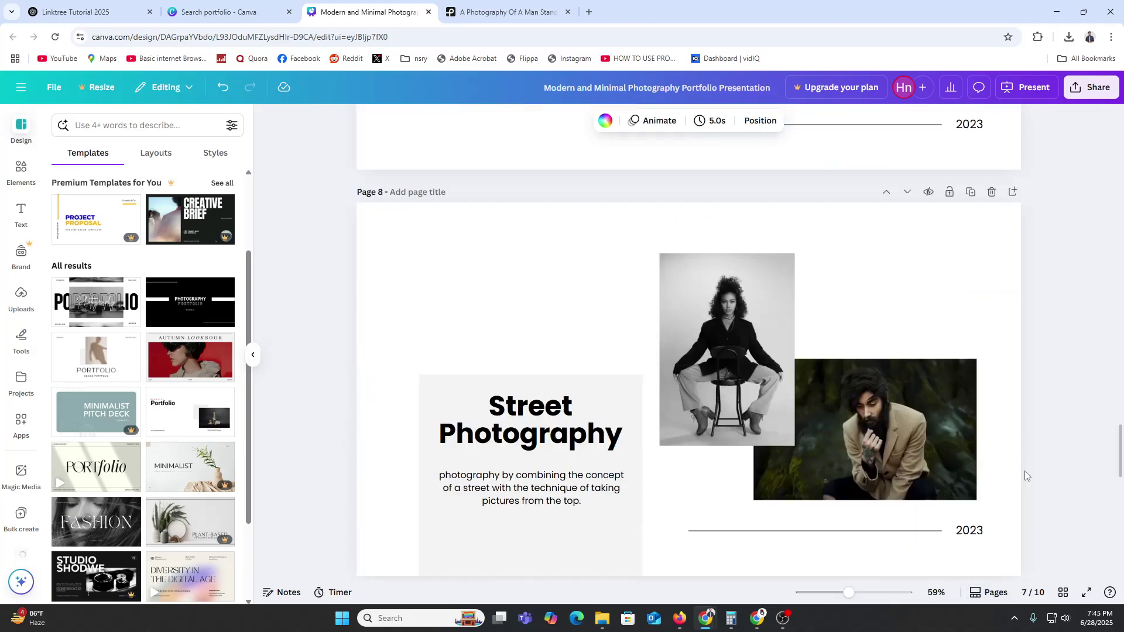
scroll(1026, 475, "down", 10)
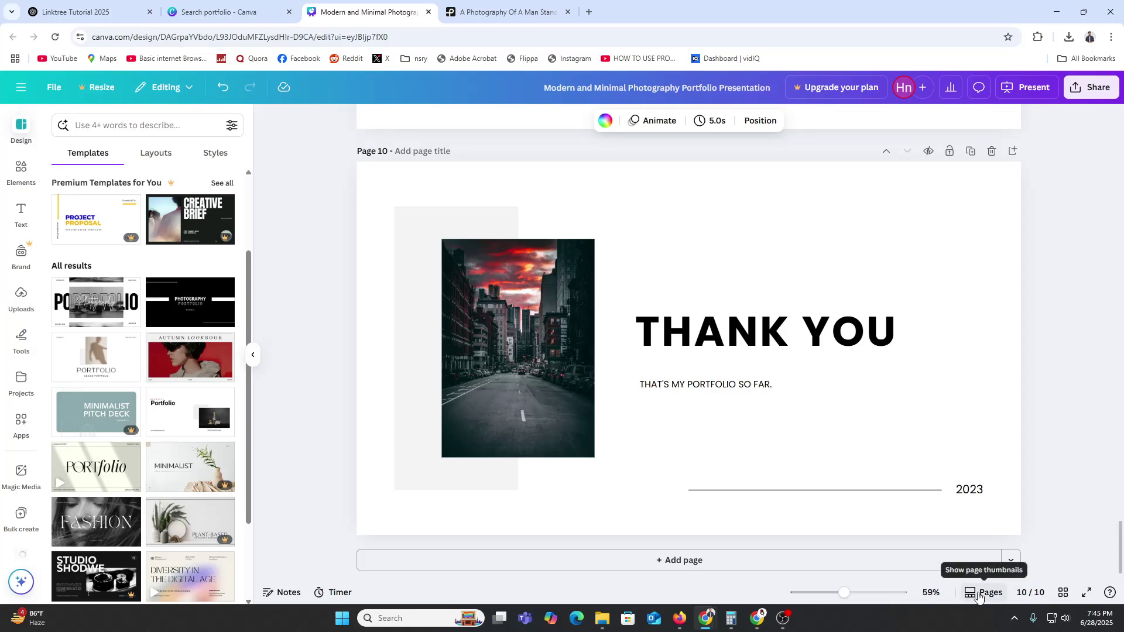
left_click(984, 593)
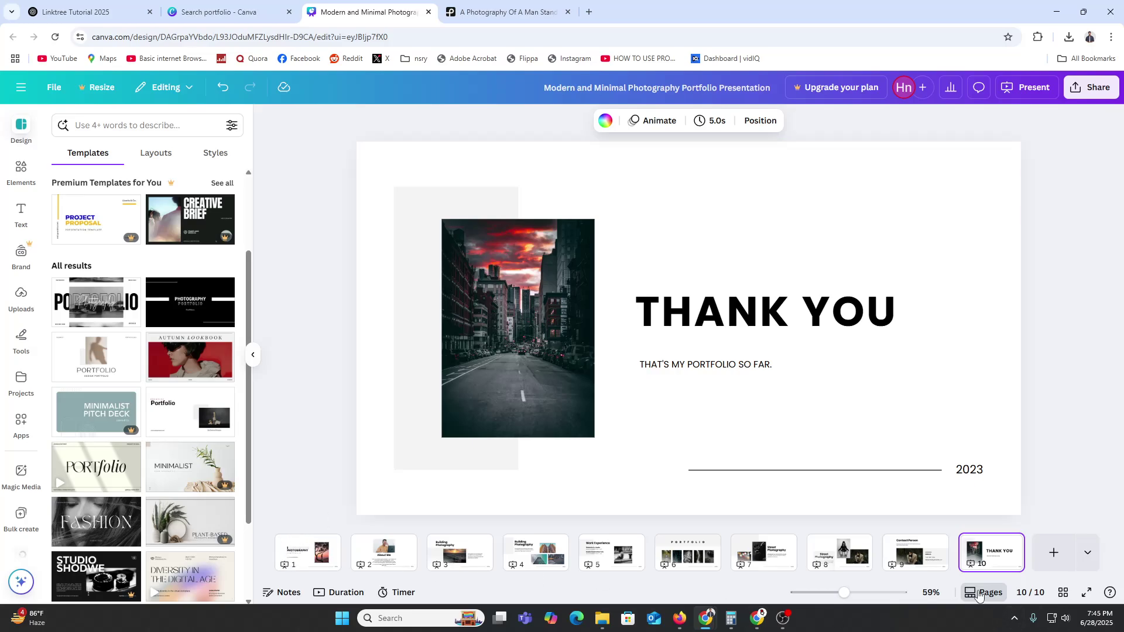
left_click(979, 594)
- Add page 11 with the Black and White Minimalist Elegant Photographer PORTFOLIO cover design
left_click(603, 562)
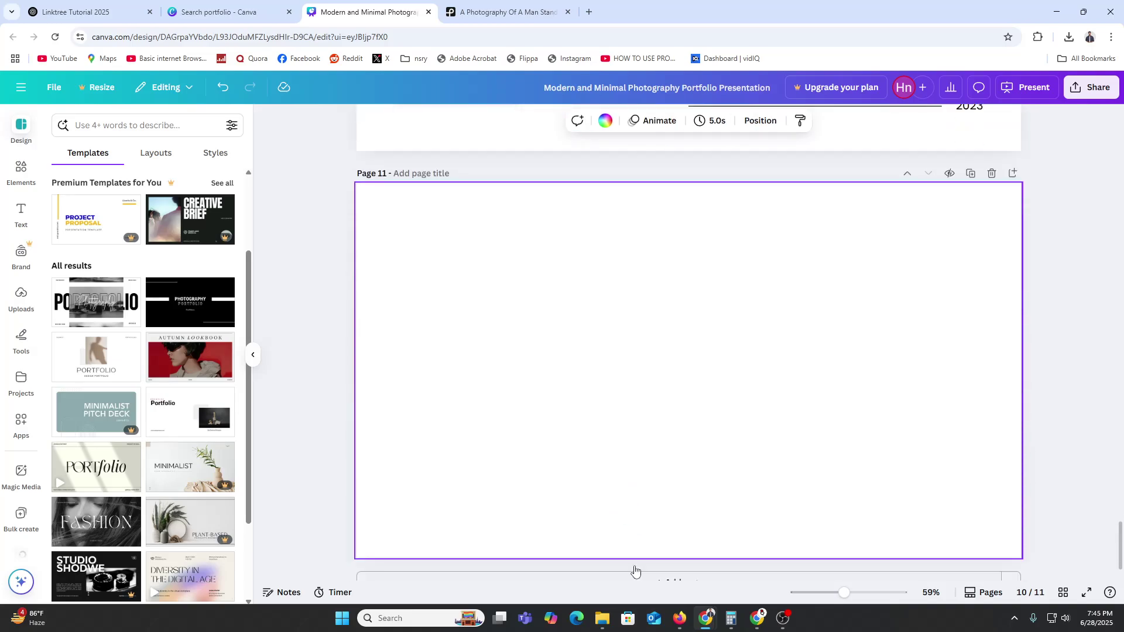
left_click(99, 304)
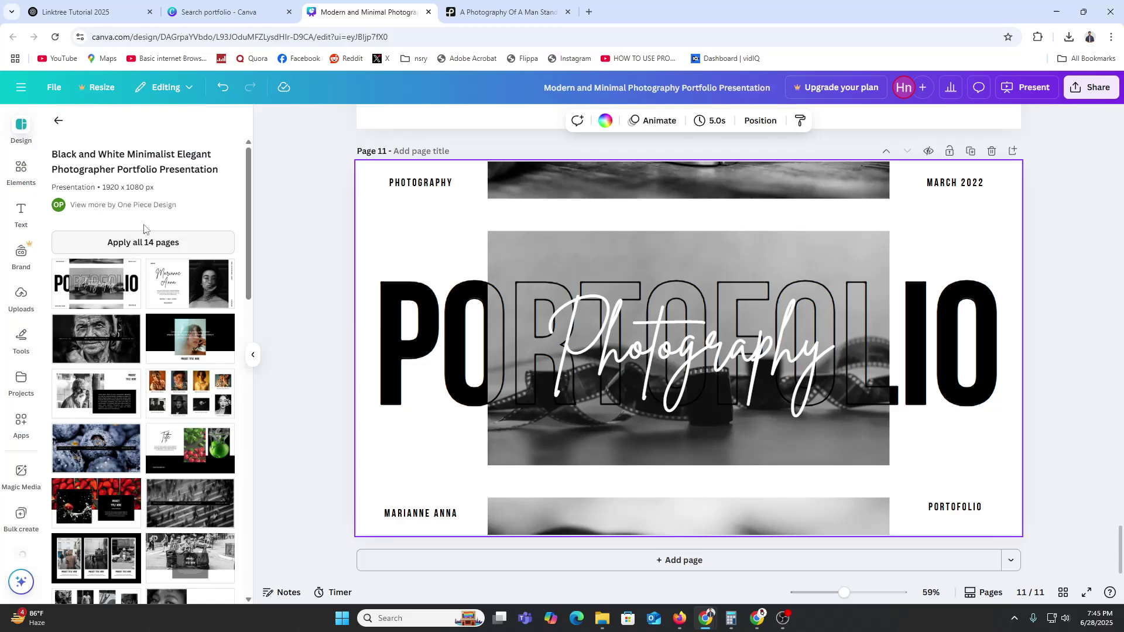
- Replace every page with the template's 14 portfolio pages and scroll through the new deck
left_click(199, 246)
scroll(699, 447, "up", 20)
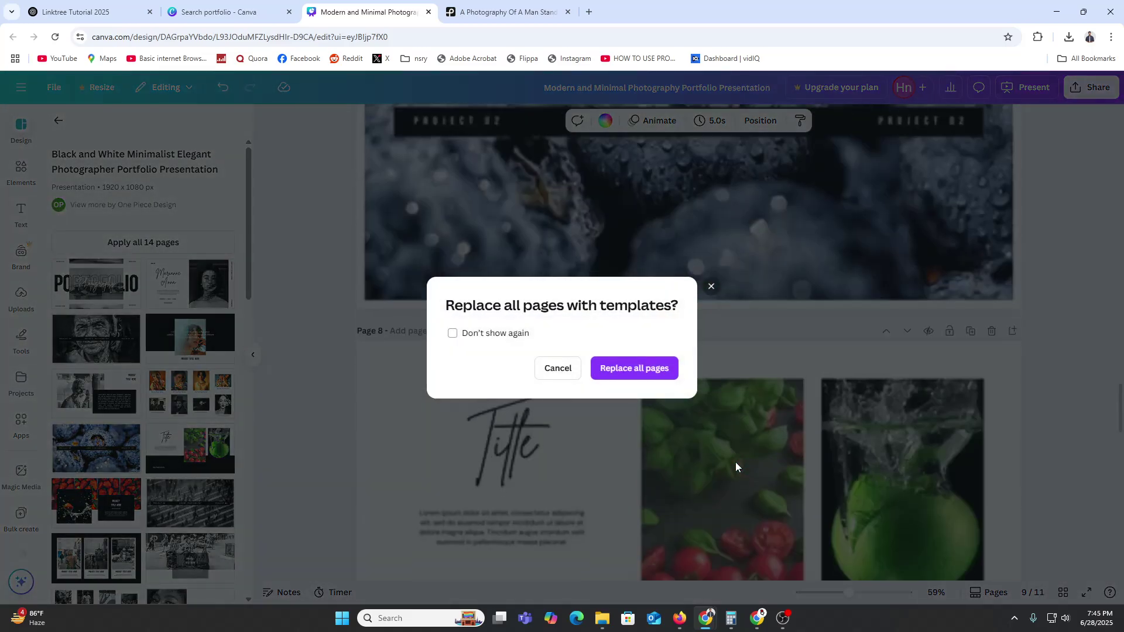
left_click(669, 369)
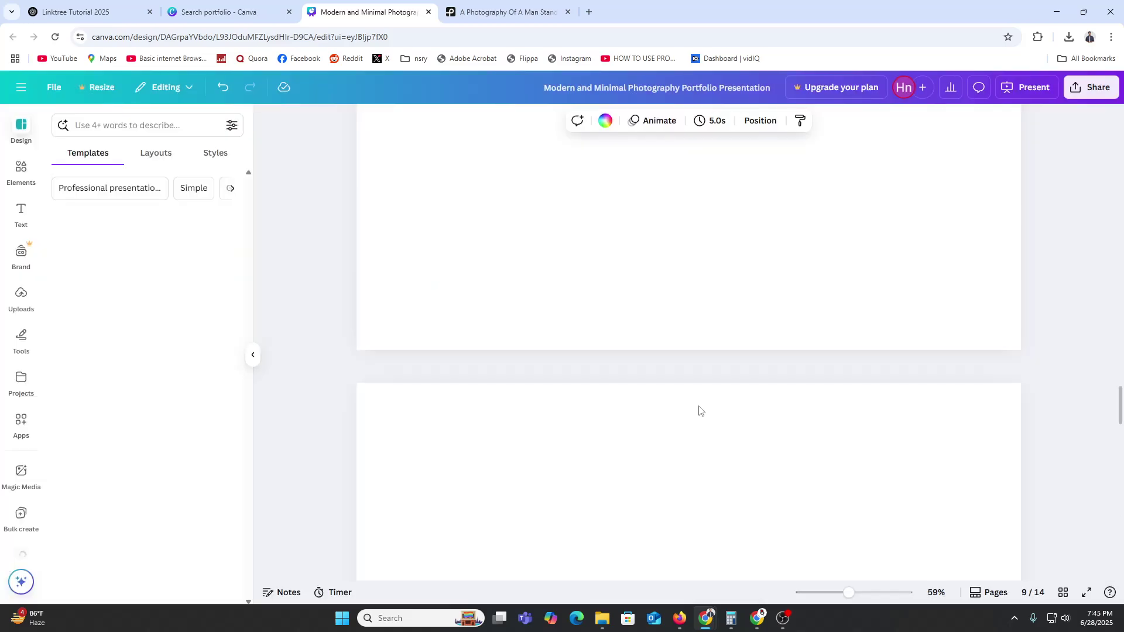
scroll(749, 467, "up", 15)
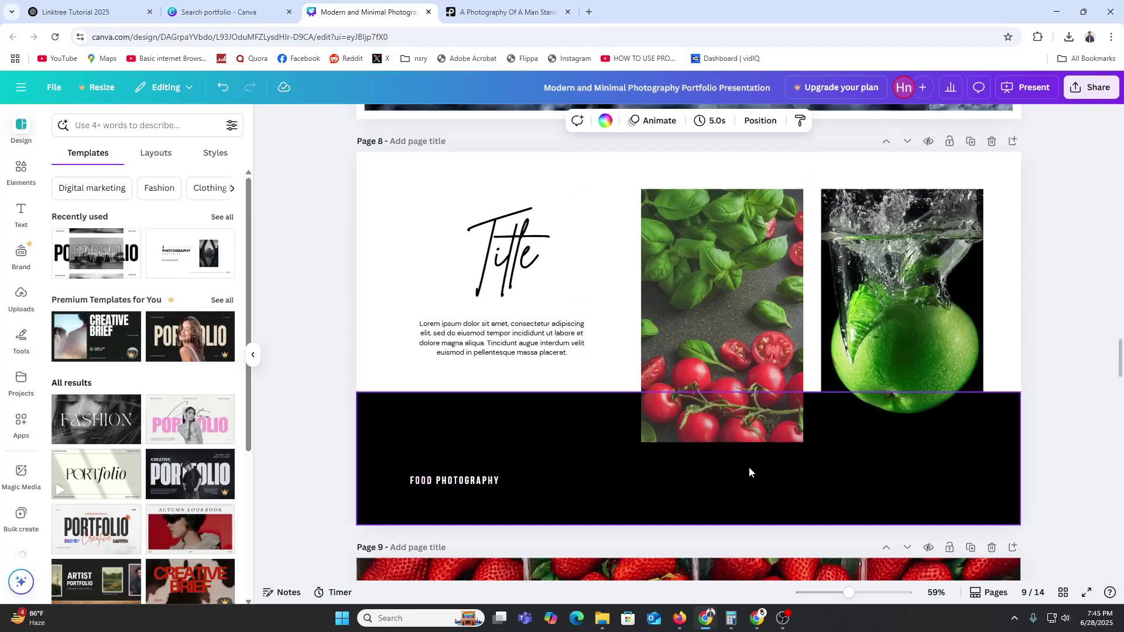
scroll(750, 472, "up", 20)
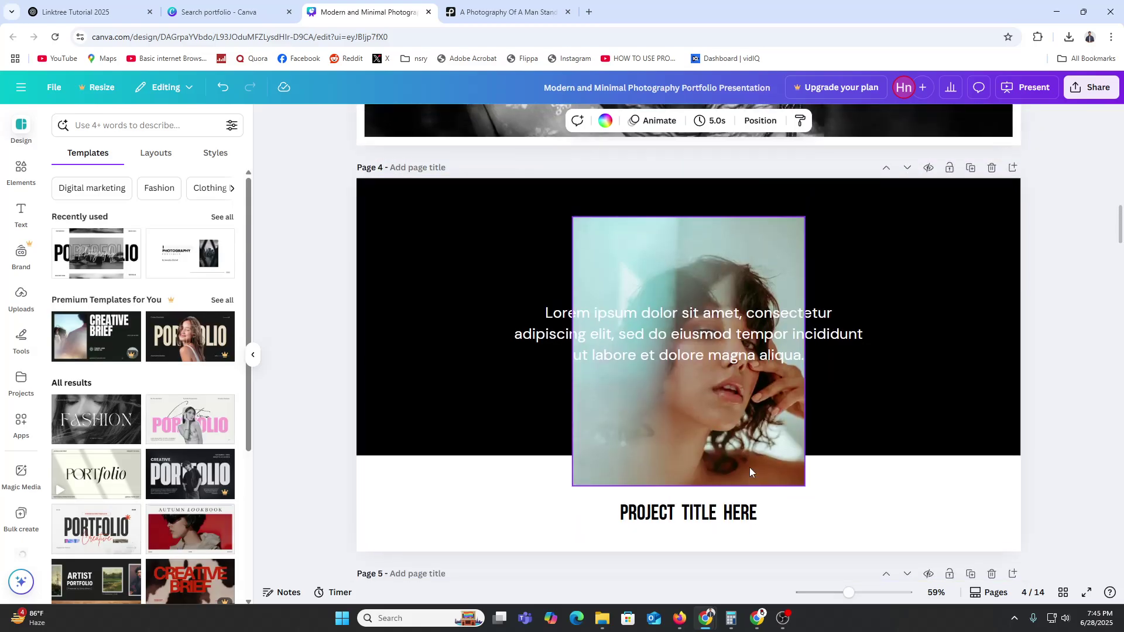
scroll(749, 468, "down", 7)
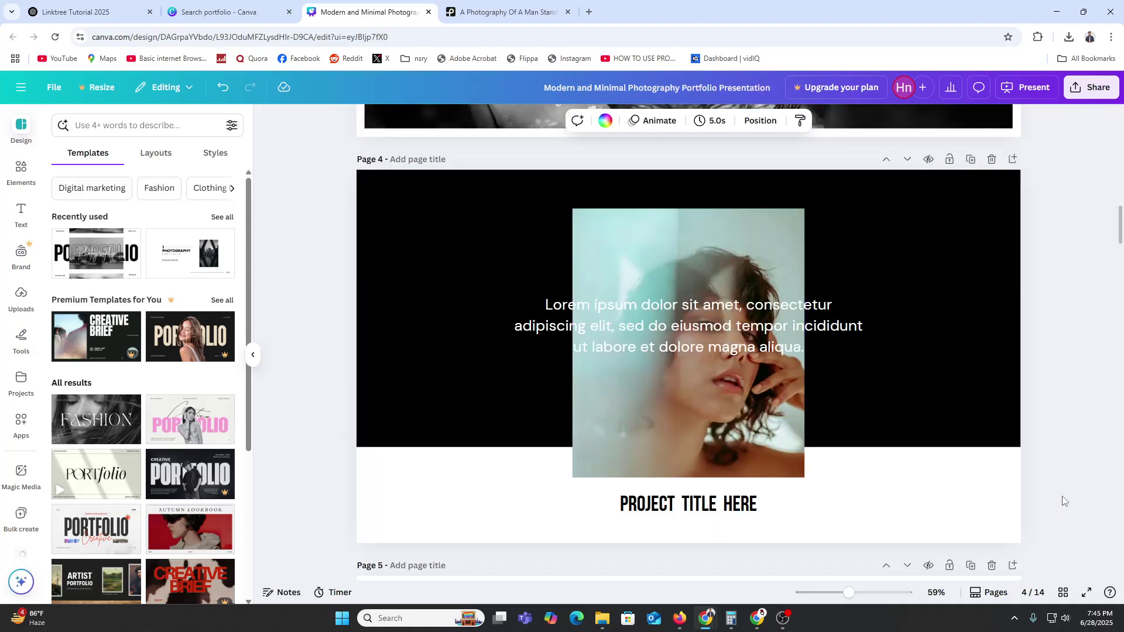
scroll(1062, 498, "down", 4)
left_click_drag(1122, 244, 1123, 158)
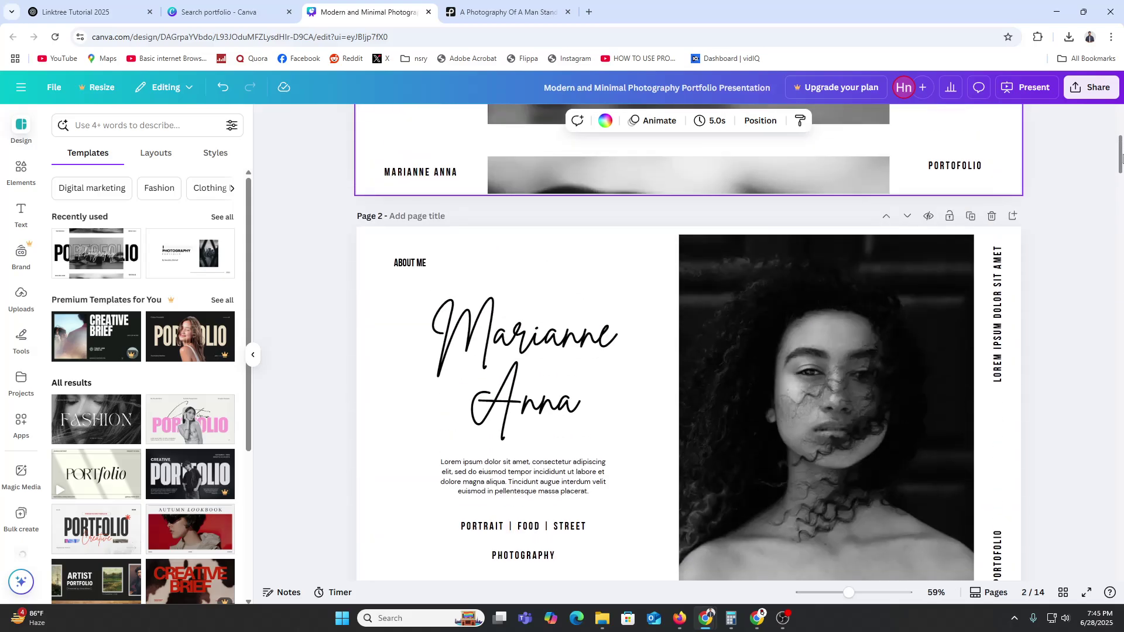
scroll(434, 431, "up", 5)
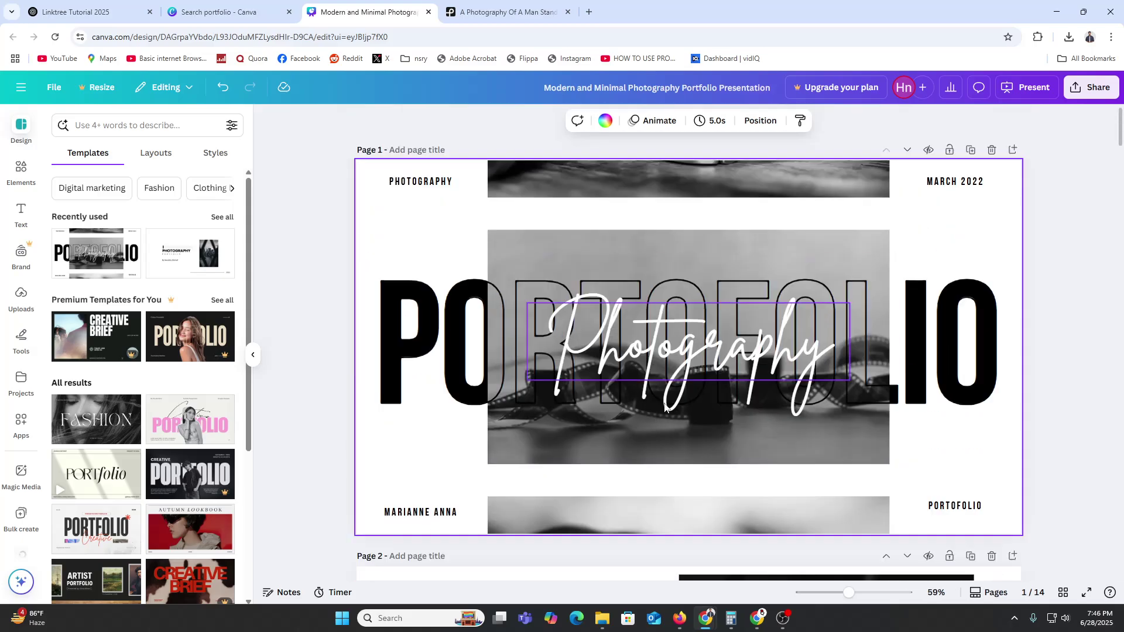
double_click(693, 340)
left_click(1049, 311)
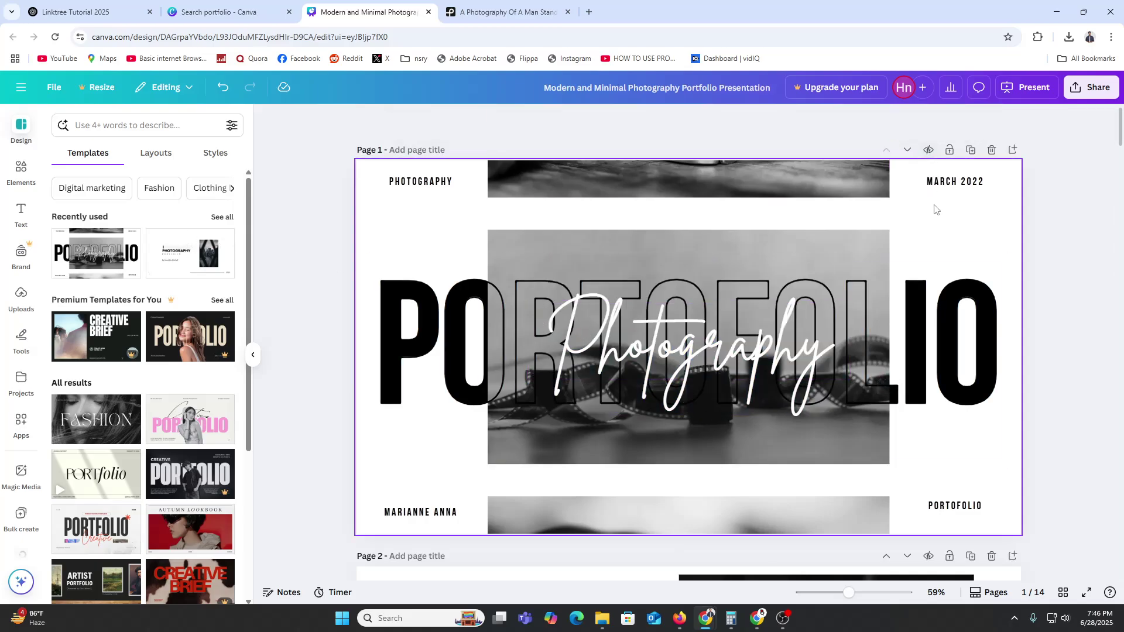
scroll(1070, 354, "down", 15)
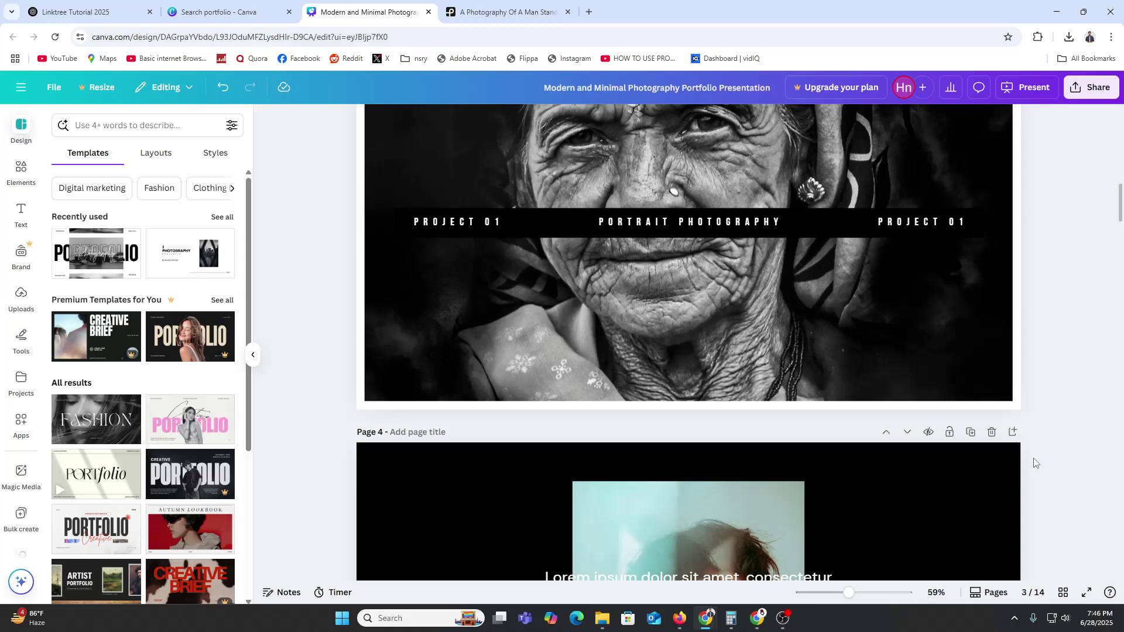
- Show all 14 page thumbnails, check the Share panel's Download settings, then view all publishing options
left_click(981, 594)
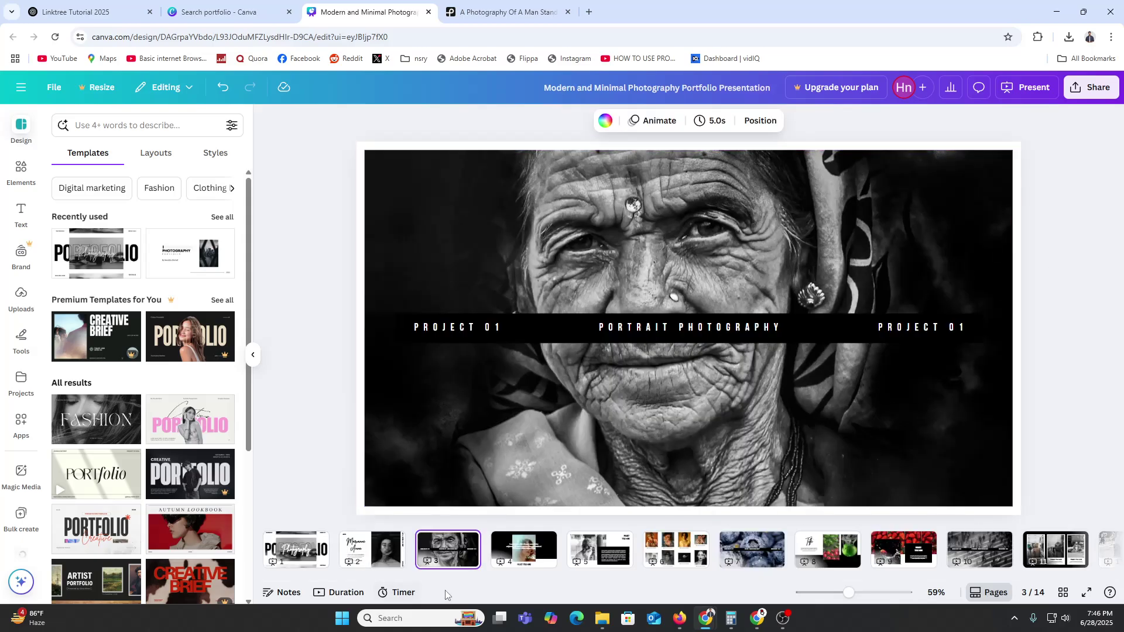
scroll(847, 580, "down", 5)
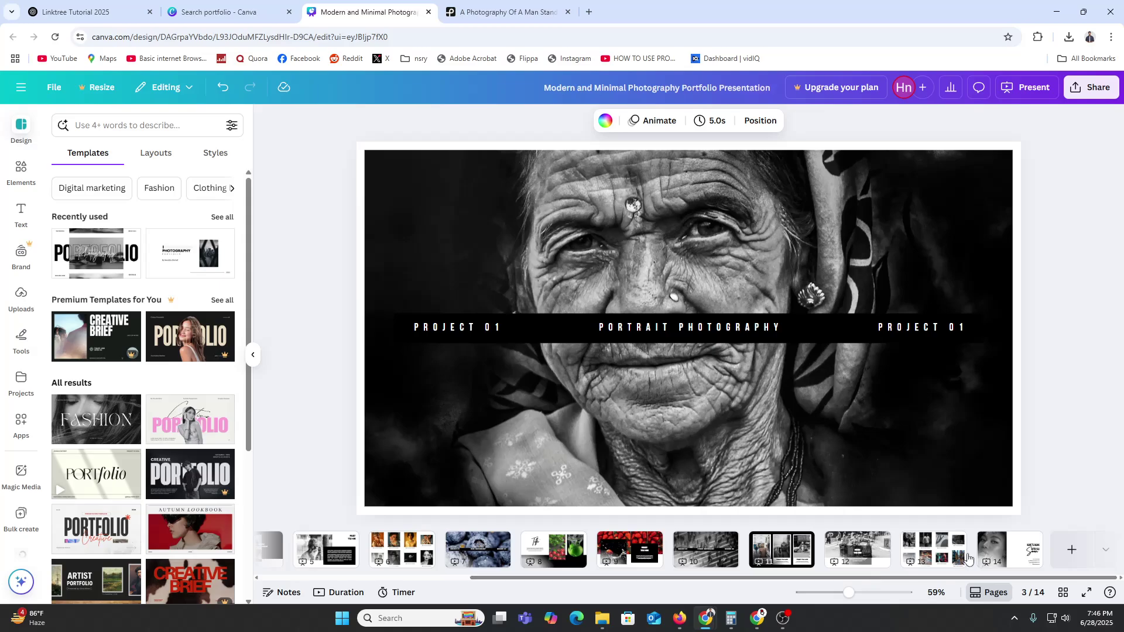
left_click_drag(895, 578, 539, 596)
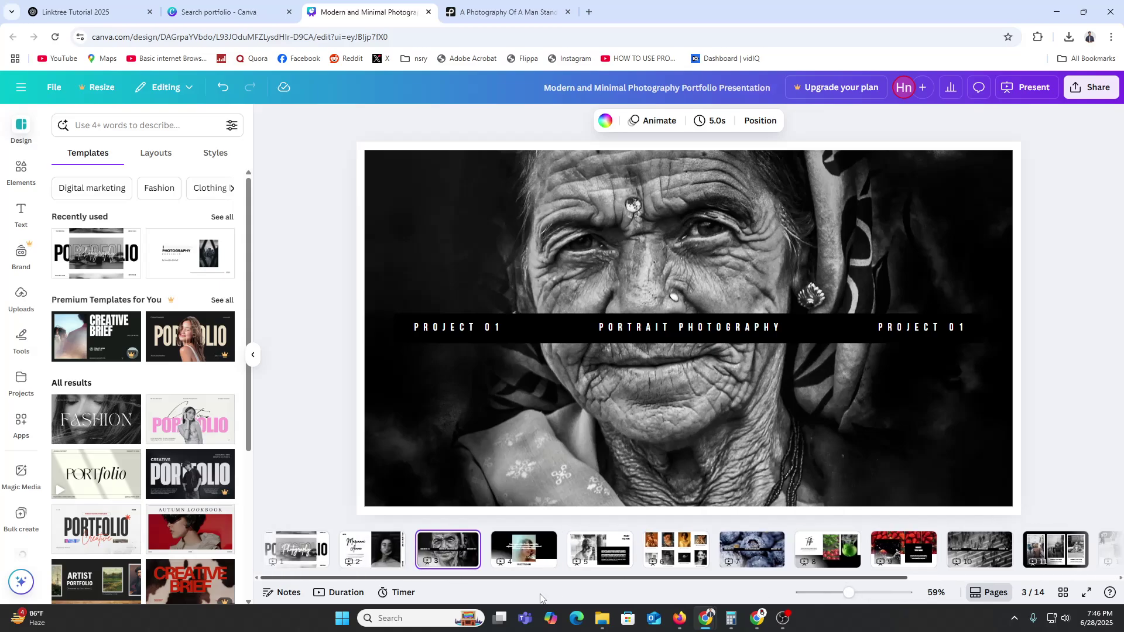
left_click(1093, 97)
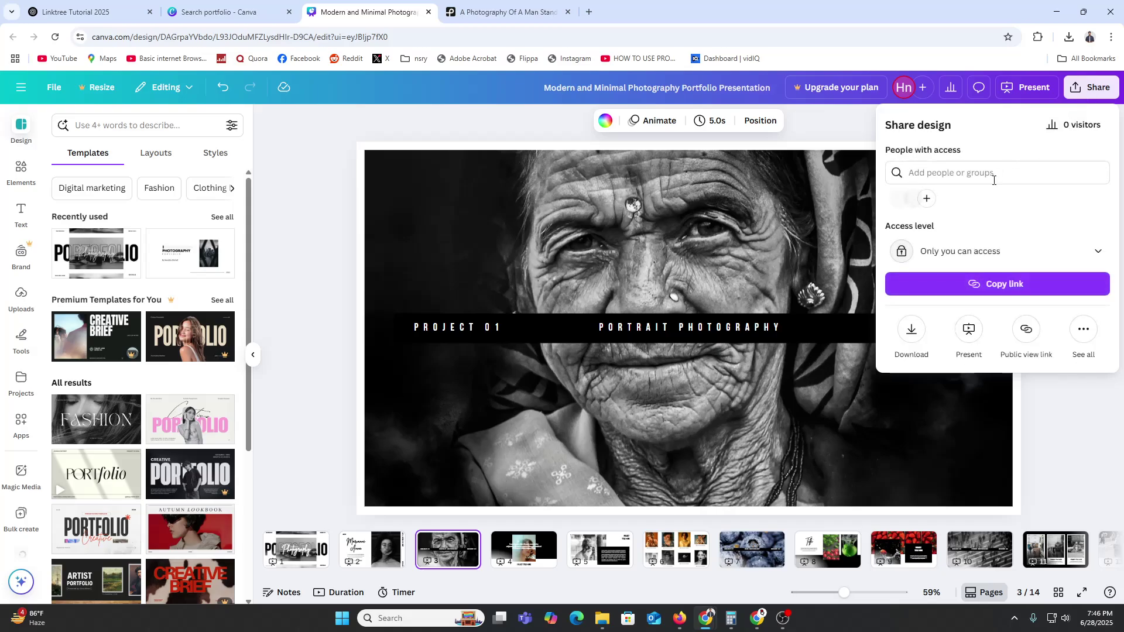
left_click(915, 335)
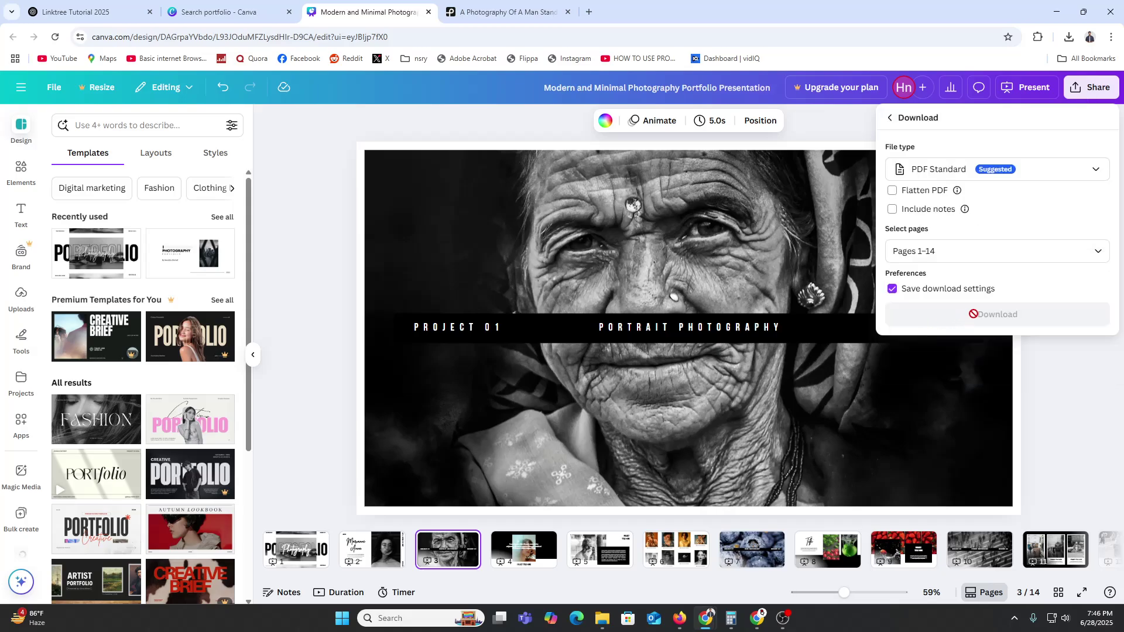
left_click(891, 119)
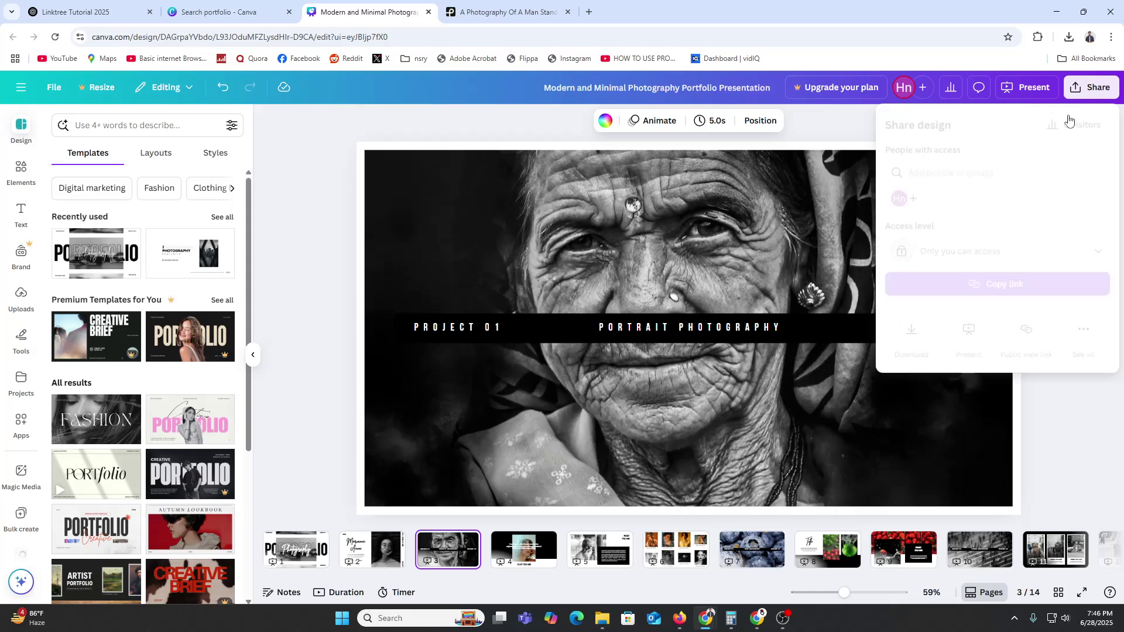
left_click(1084, 340)
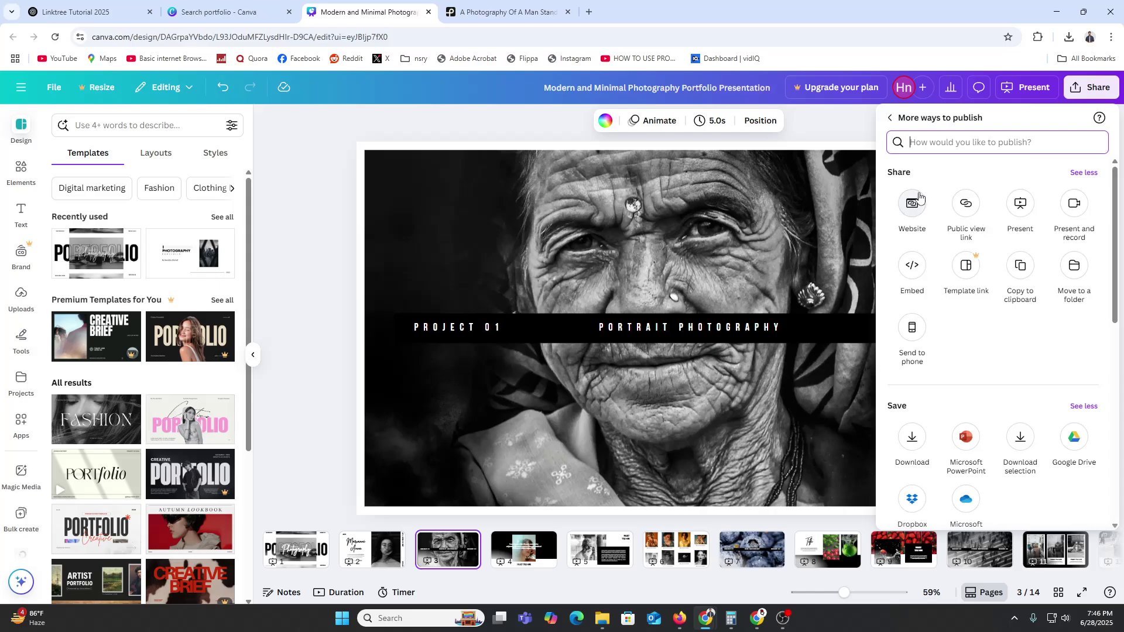
- Choose Website publishing to get the portfolio's canva.site address and site preview
left_click(912, 219)
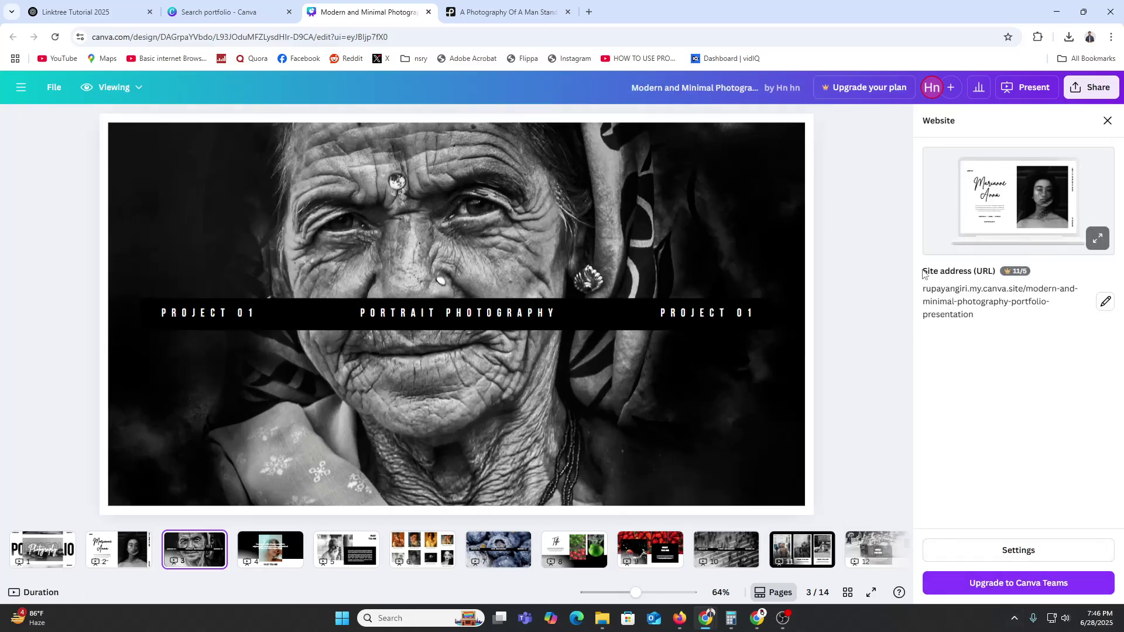
mouse_move(1022, 277)
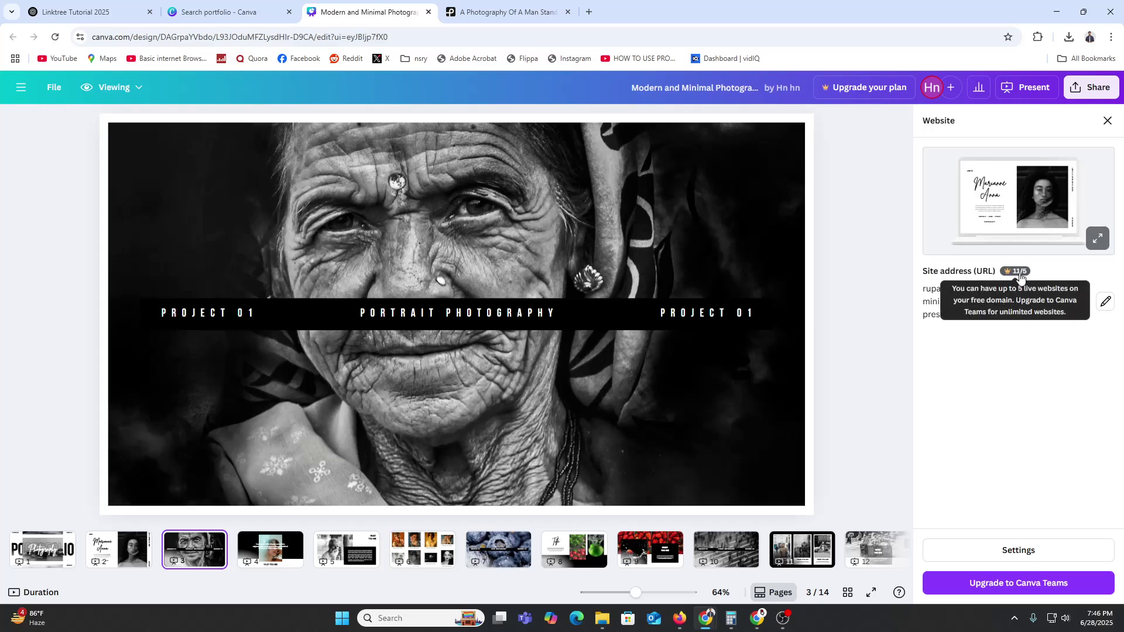